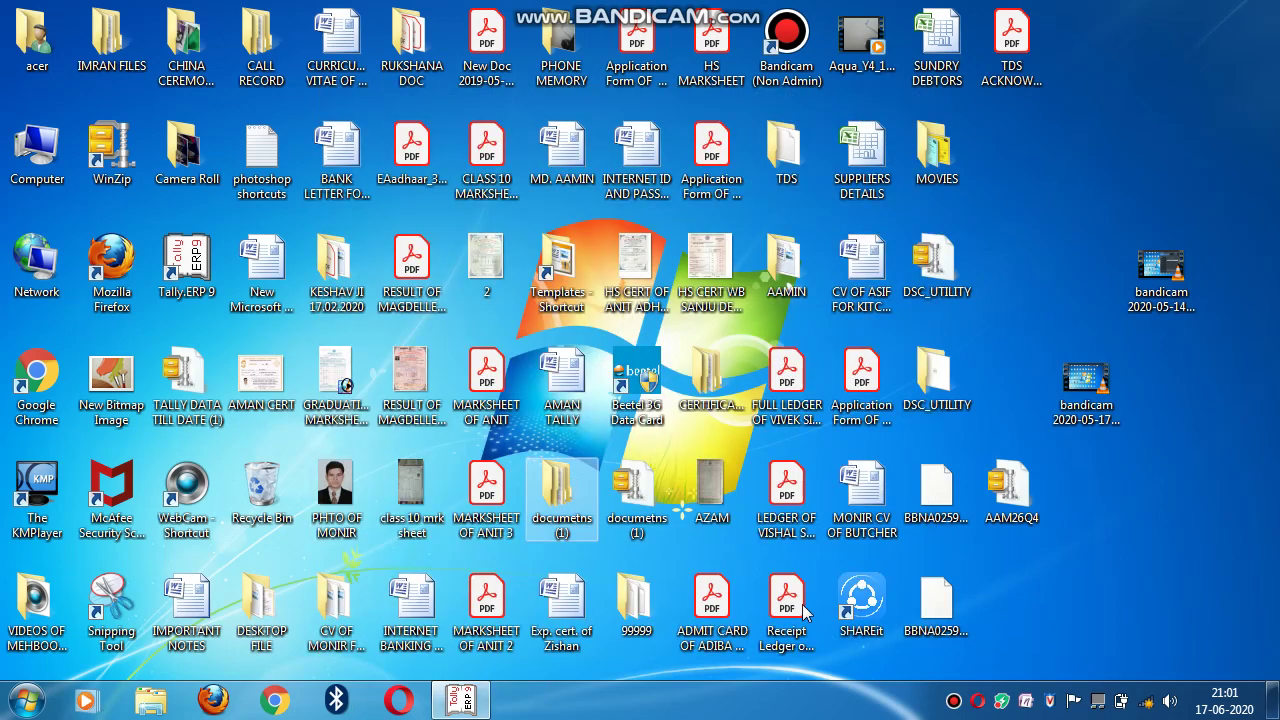
Step: Bring the Tally.ERP 9 window to the front from the taskbar preview
left_click(962, 708)
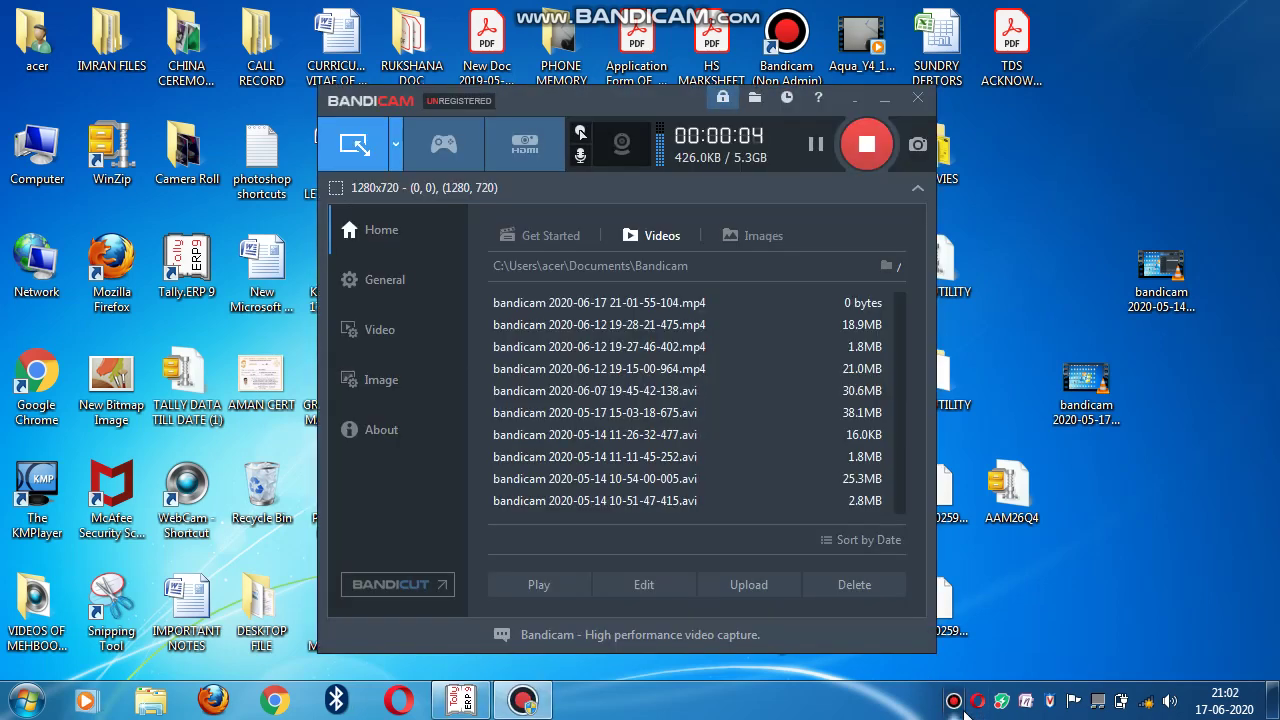
left_click(848, 97)
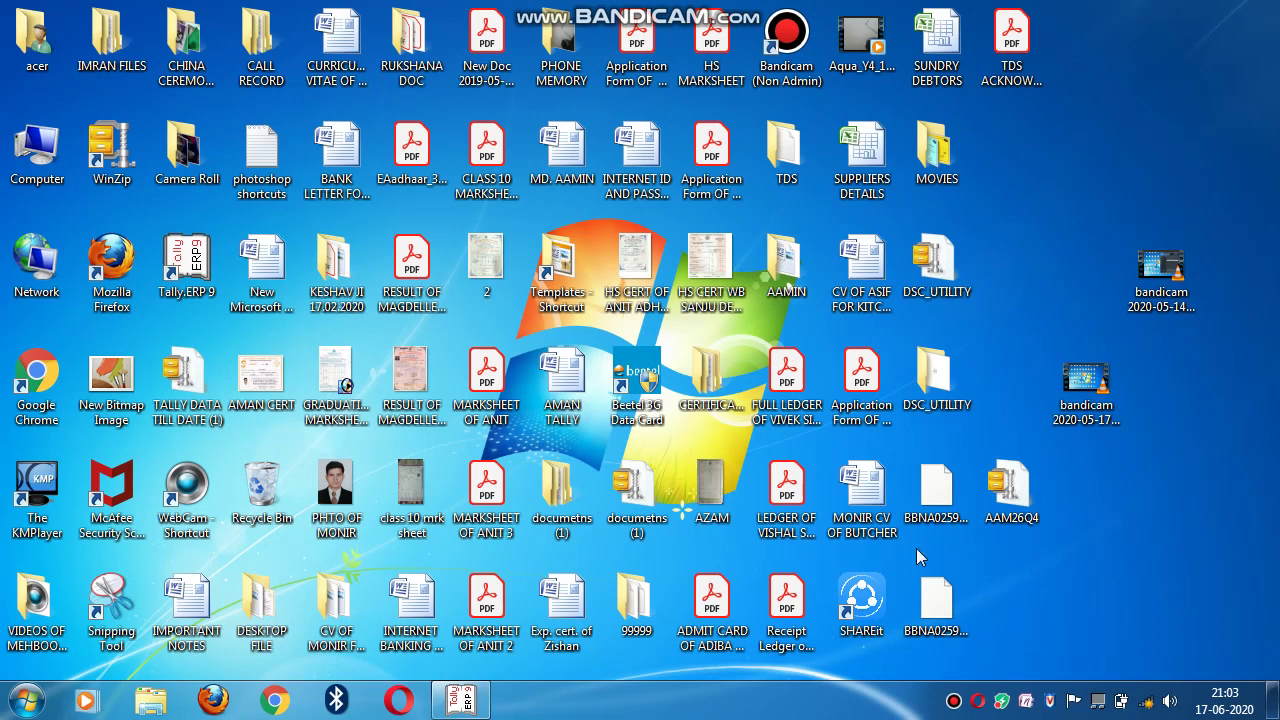
mouse_move(476, 705)
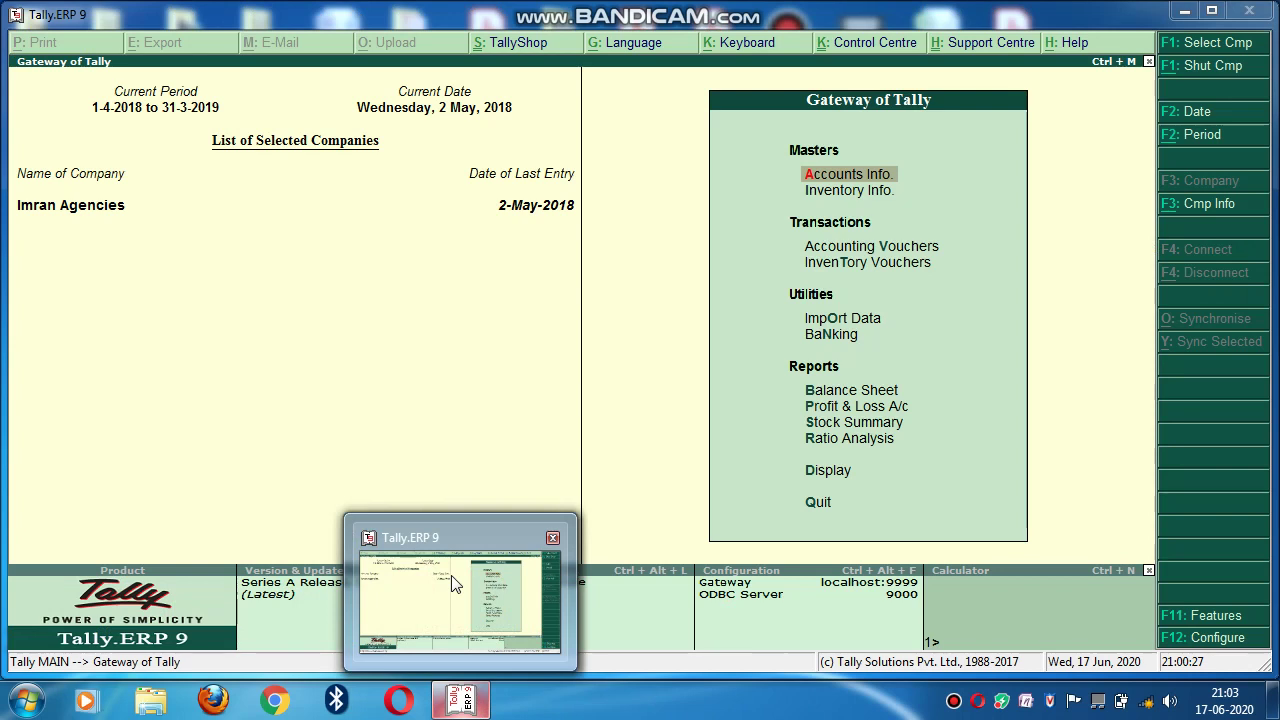
left_click(451, 575)
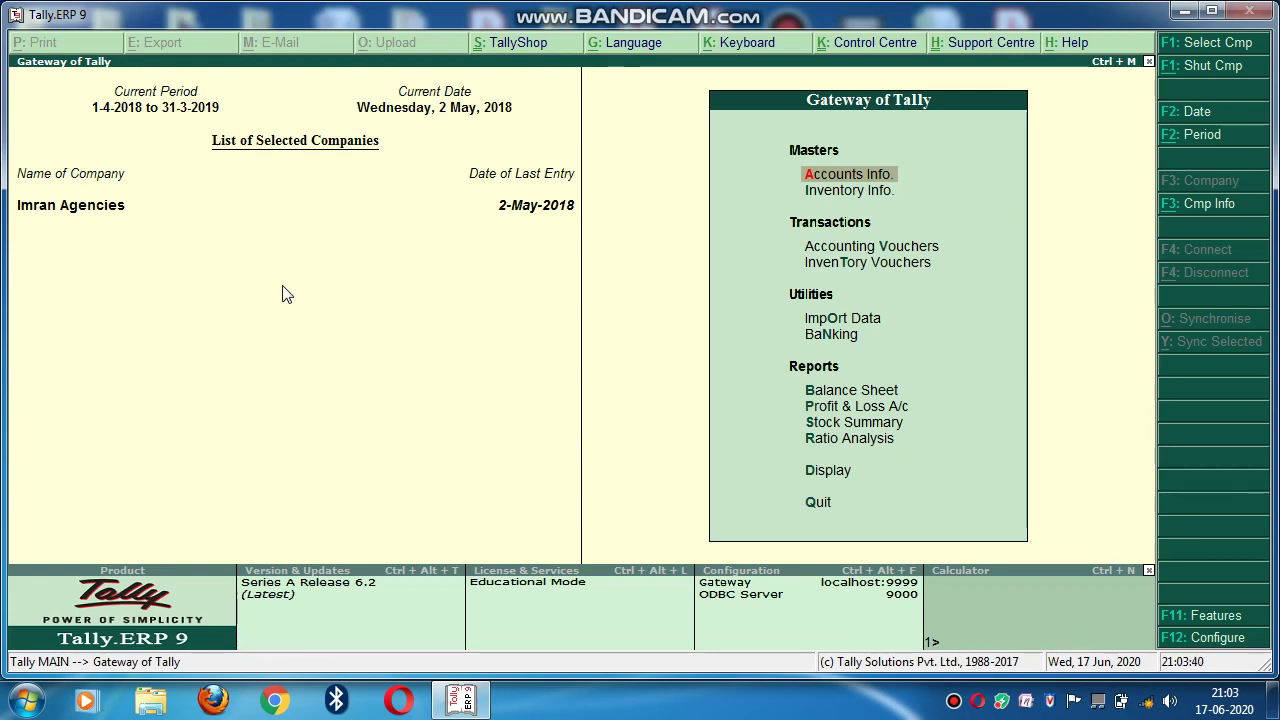
Step: Go from Gateway of Tally to Display > Account Books for Imran Agencies
key("Down")
key("Down")
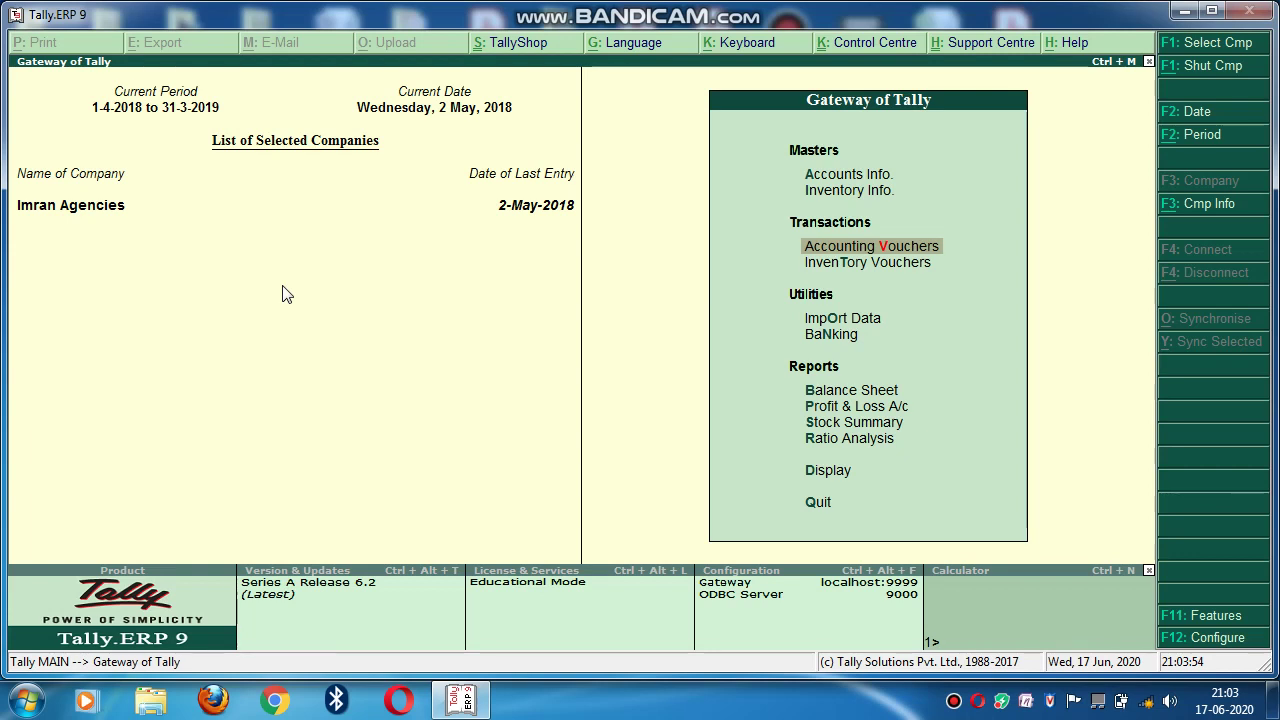
key("Down")
key("Down")
key("Down")
key("Down")
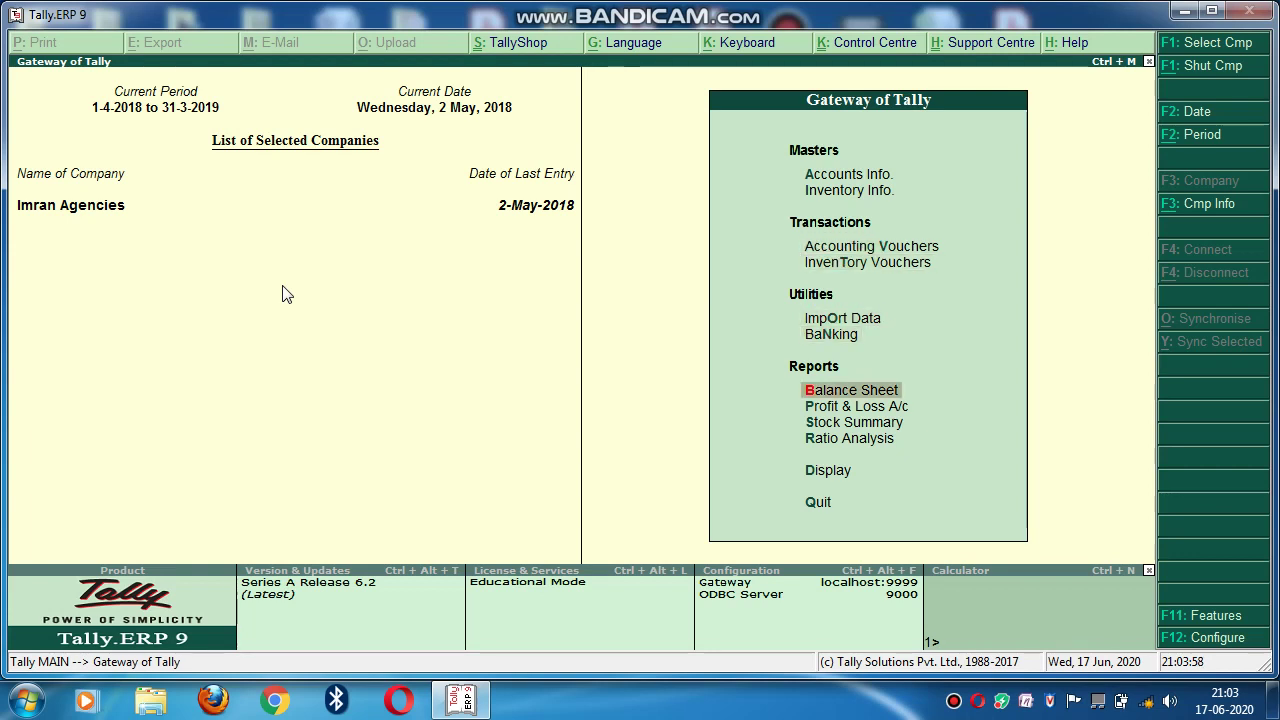
key("Down")
key("Down")
key("Down")
key("Down")
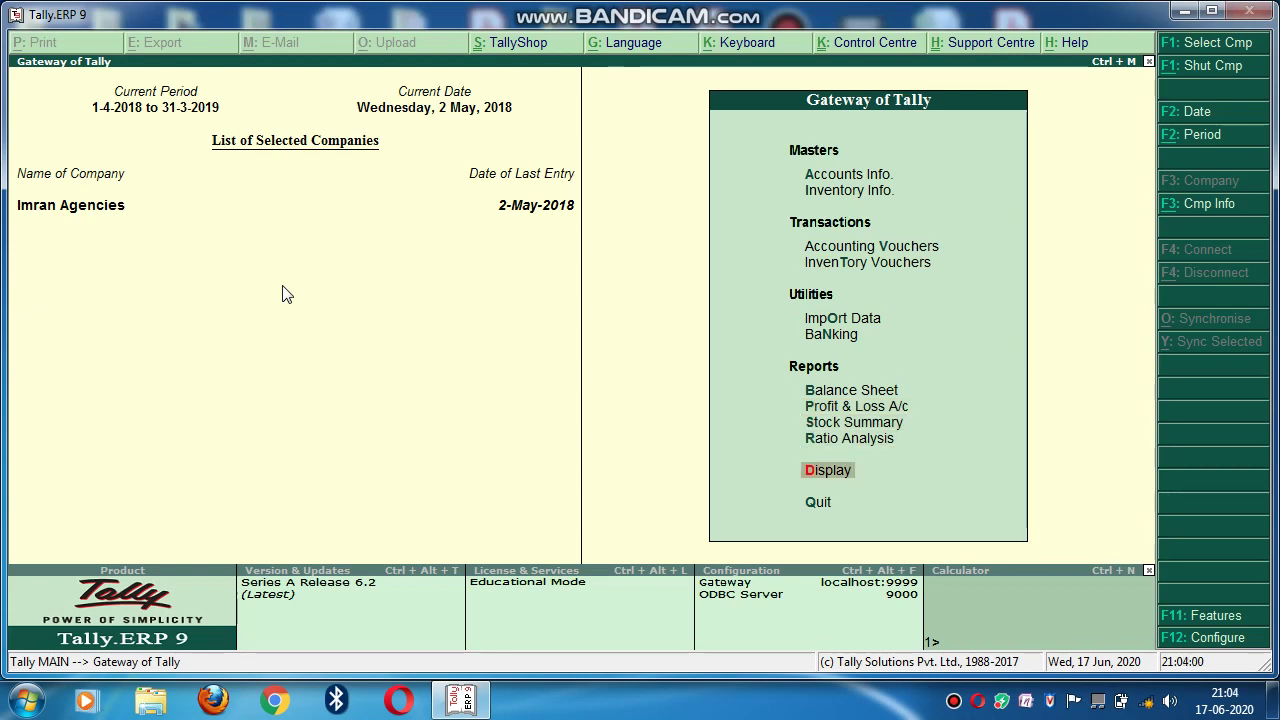
left_click(825, 480)
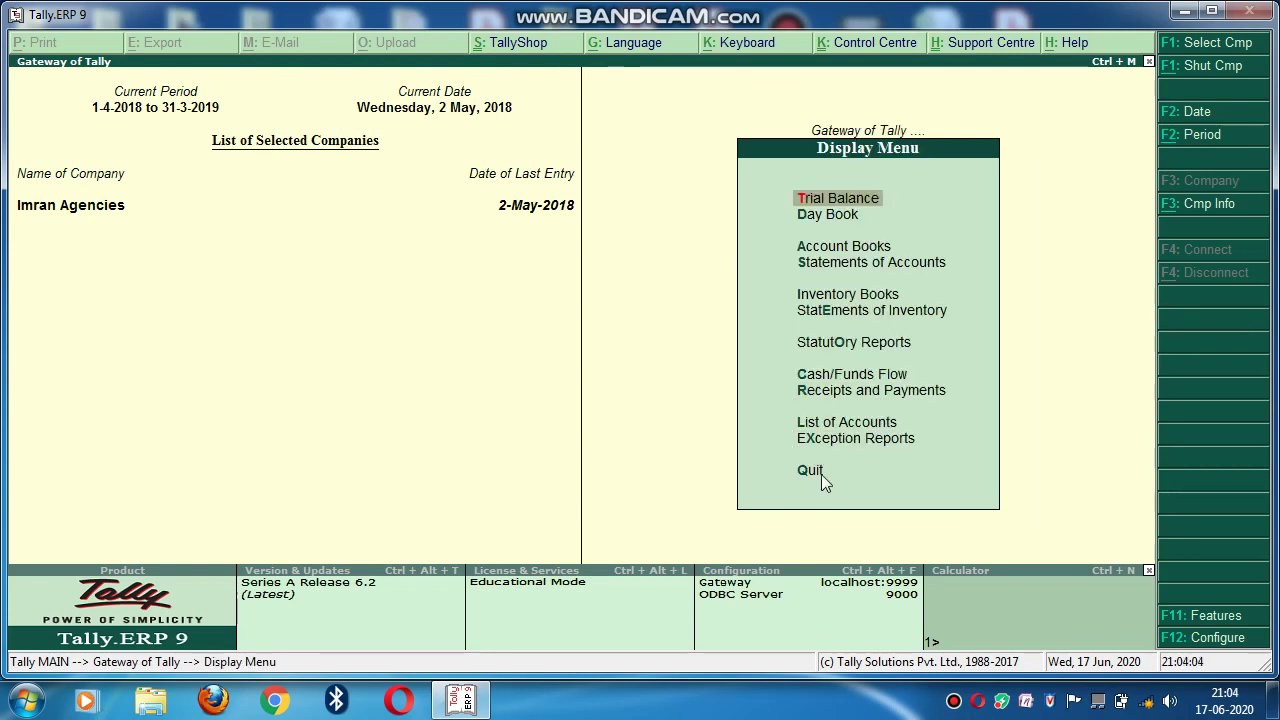
key("Down")
key("Down")
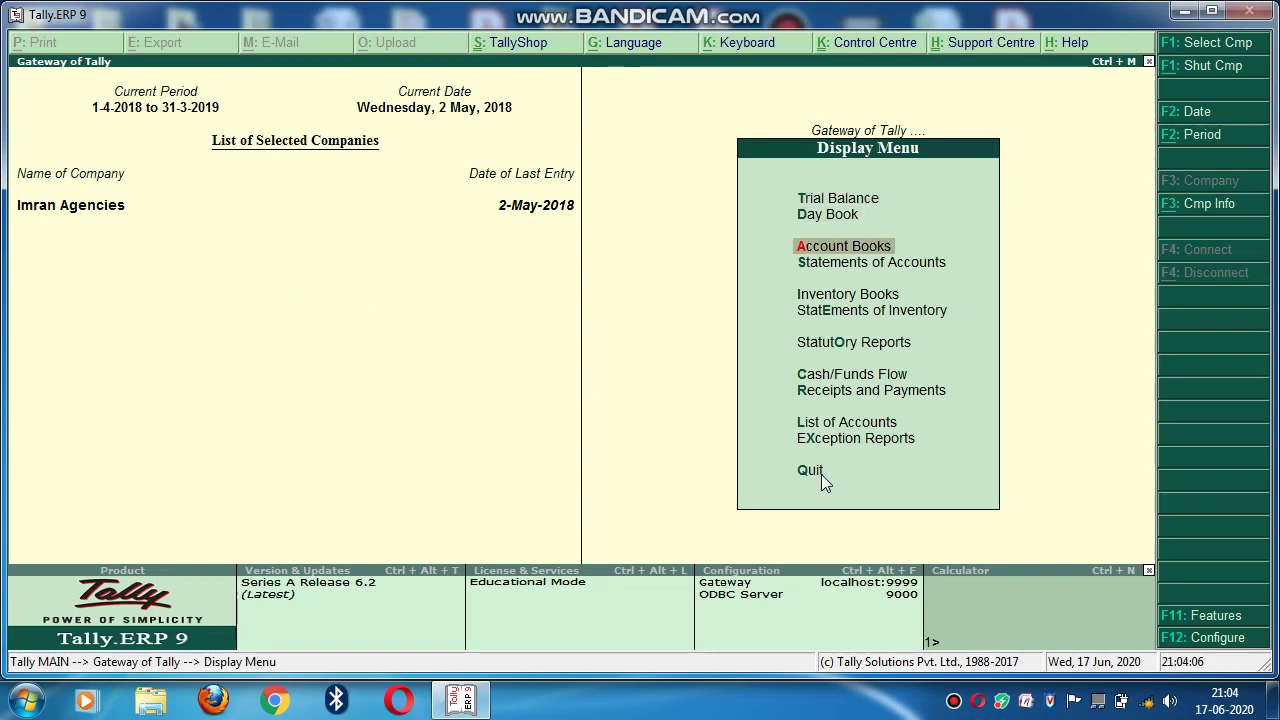
key("Return")
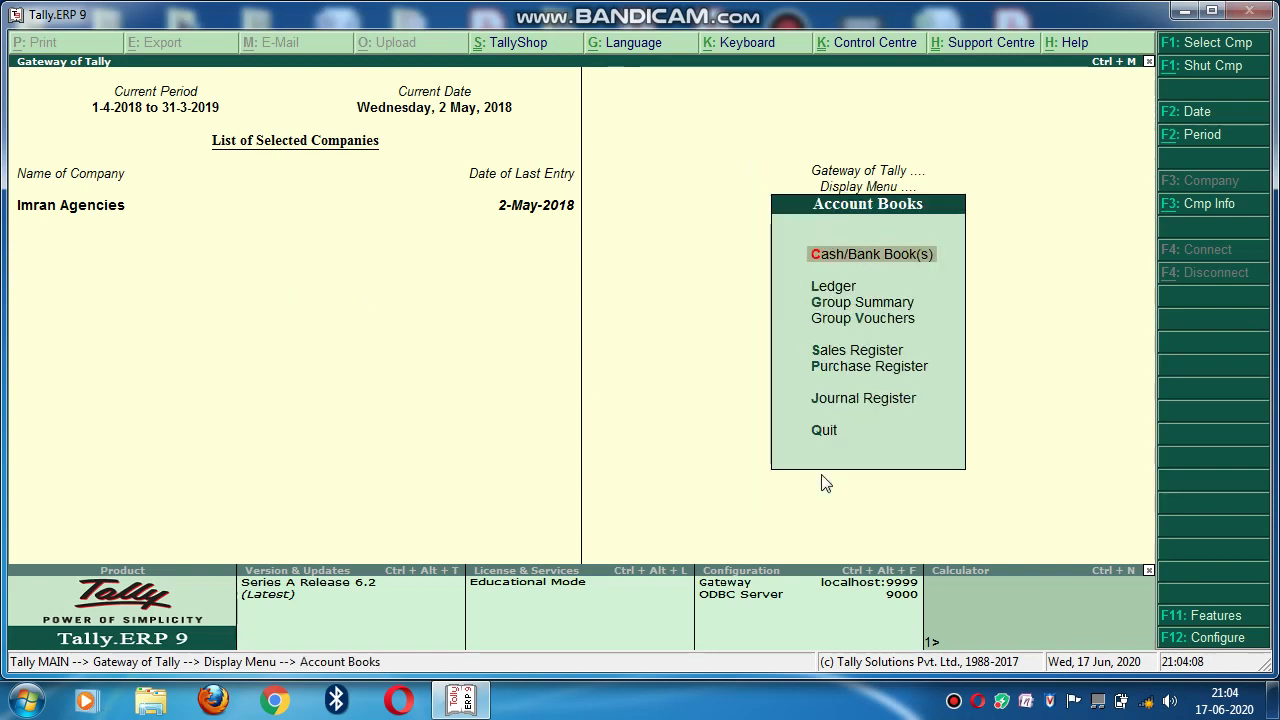
key("Down")
key("Down")
key("Up")
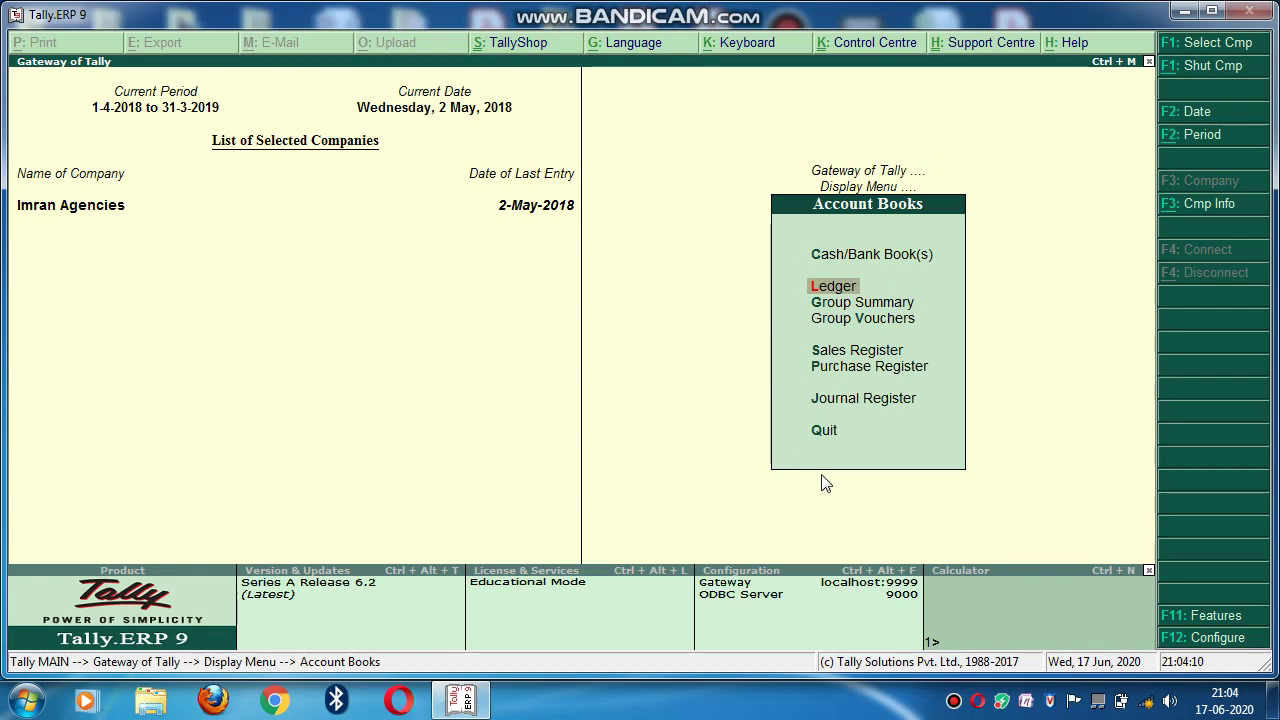
Step: Open the H M TRADER ledger report with the period starting 1-4-2018
key("Return")
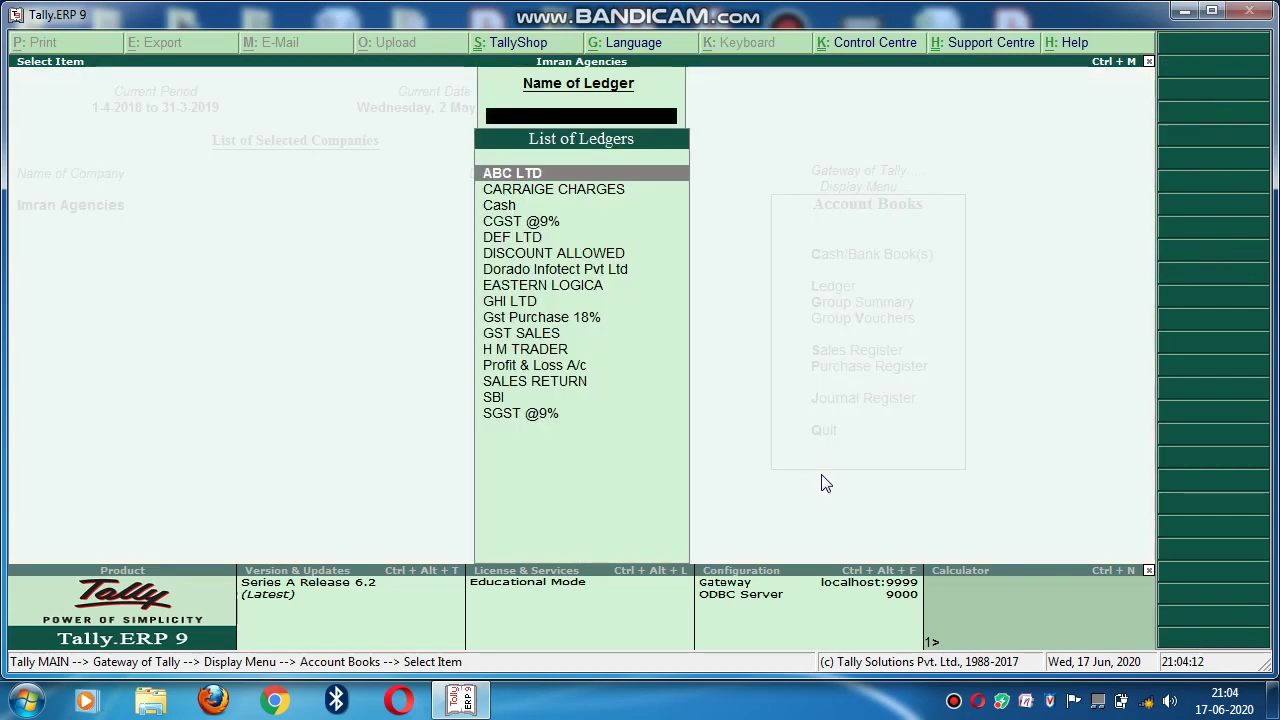
type("Hm")
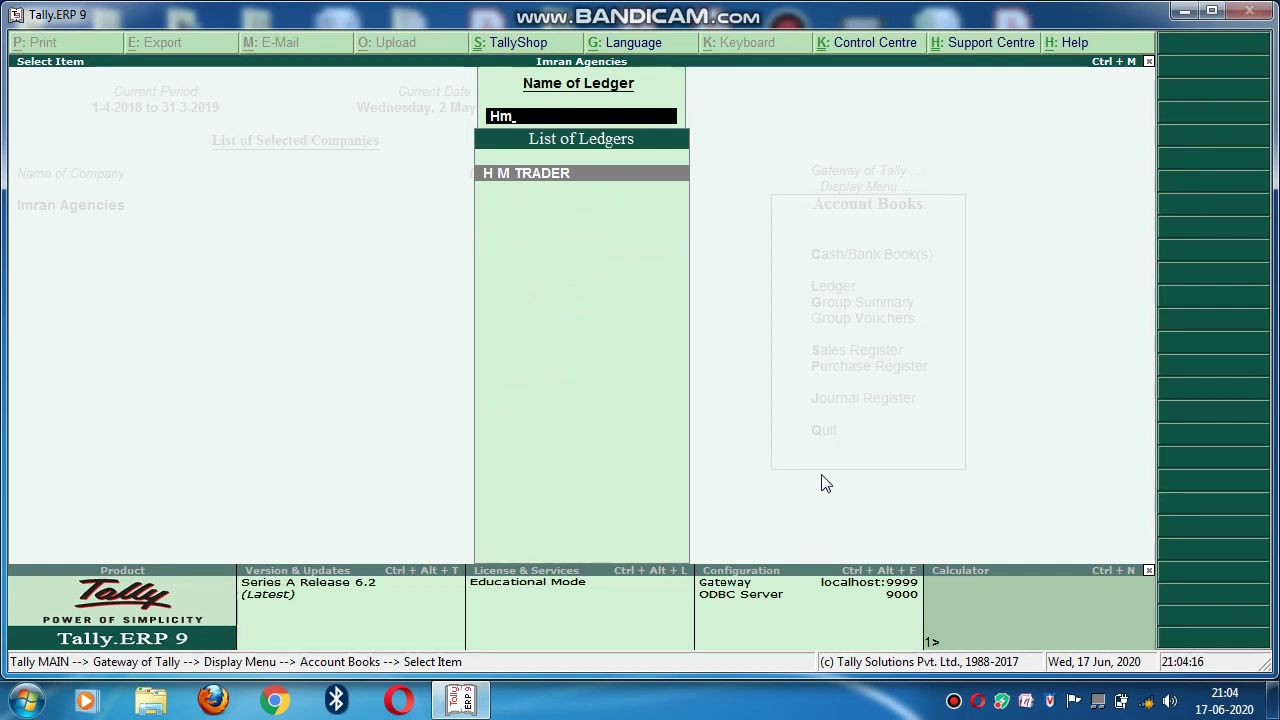
key("Return")
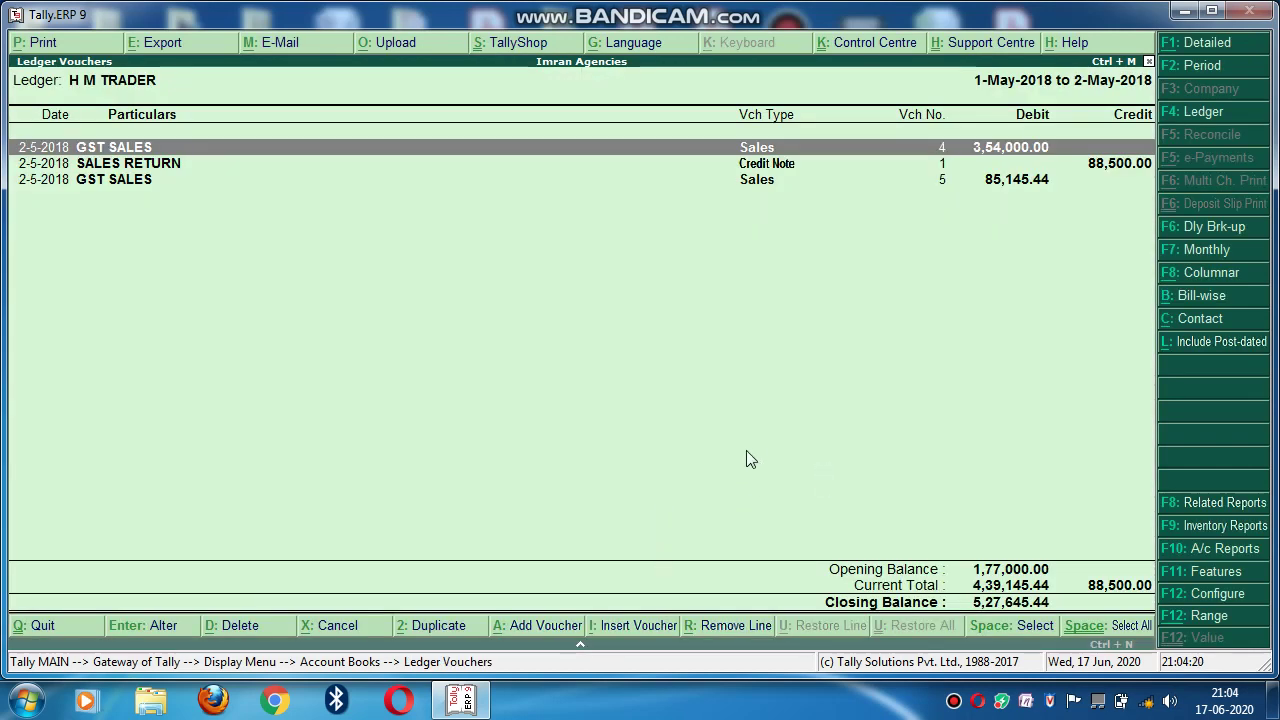
key("F2")
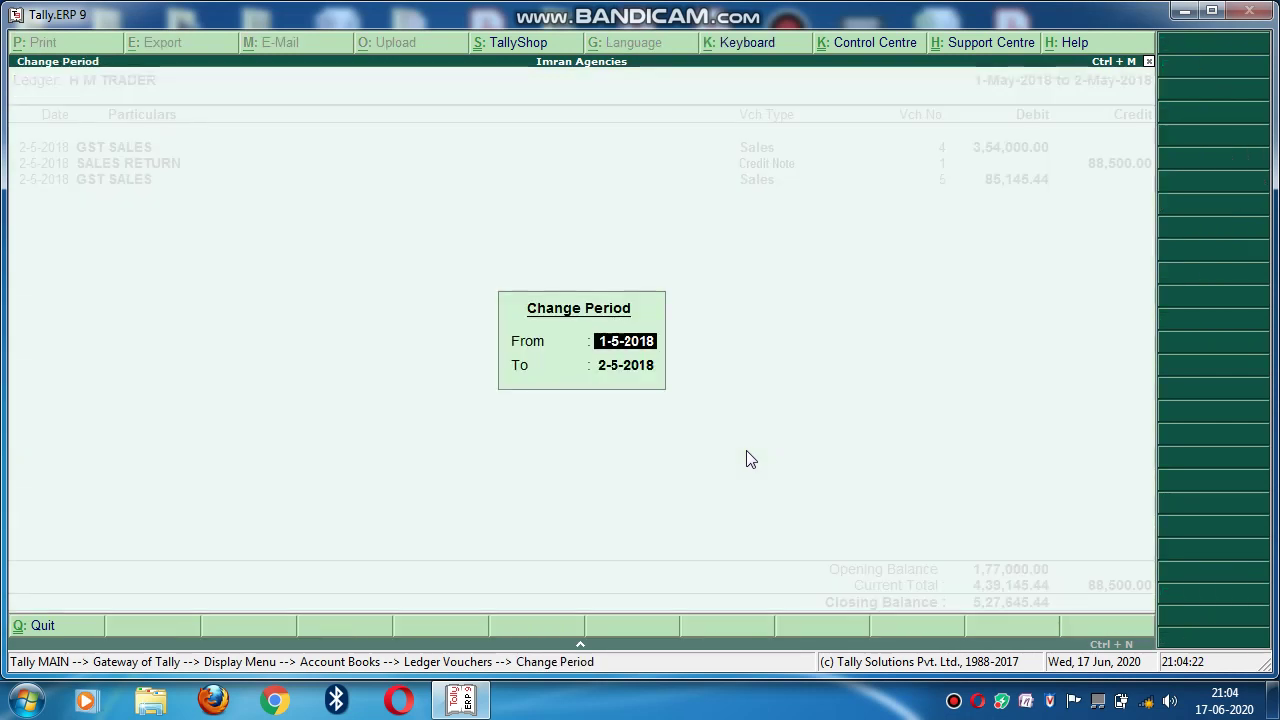
type("1-4-18")
key("Return")
key("Return")
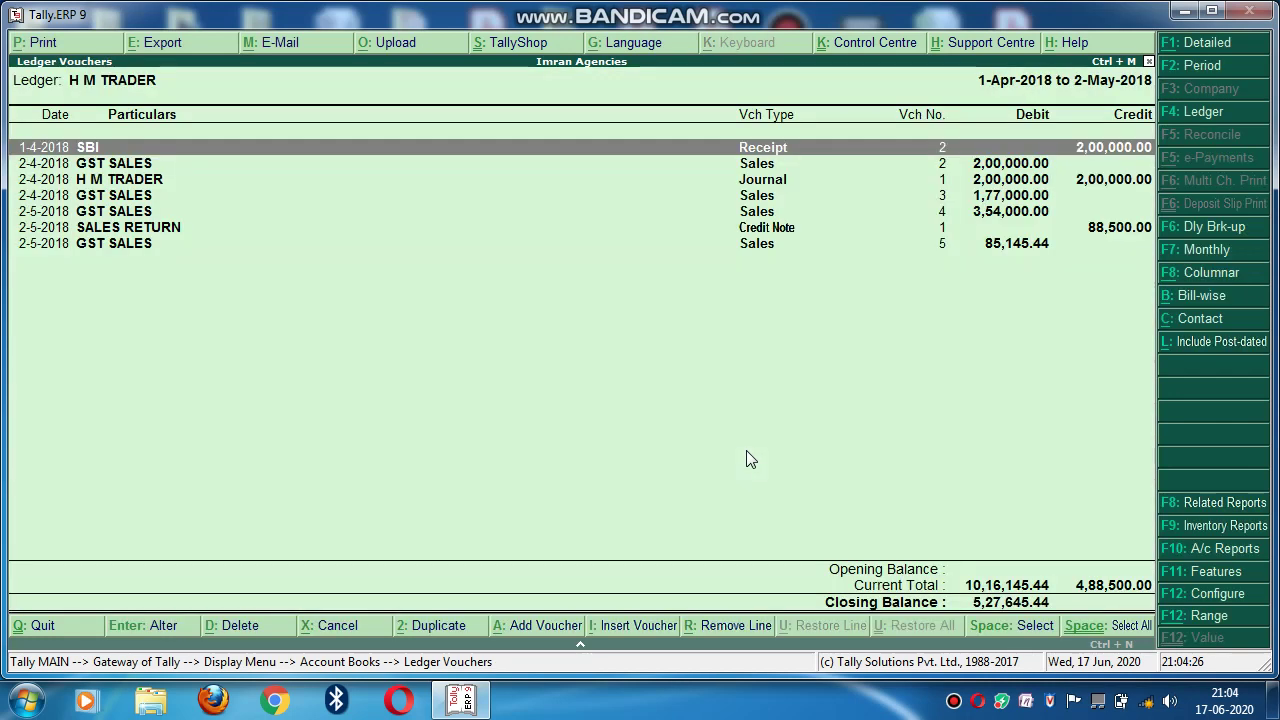
Step: Review the Sales Return and GST Sales No. 4 (1,77,000) entries, then return to Gateway
key("Down")
key("Down")
key("Down")
key("Down")
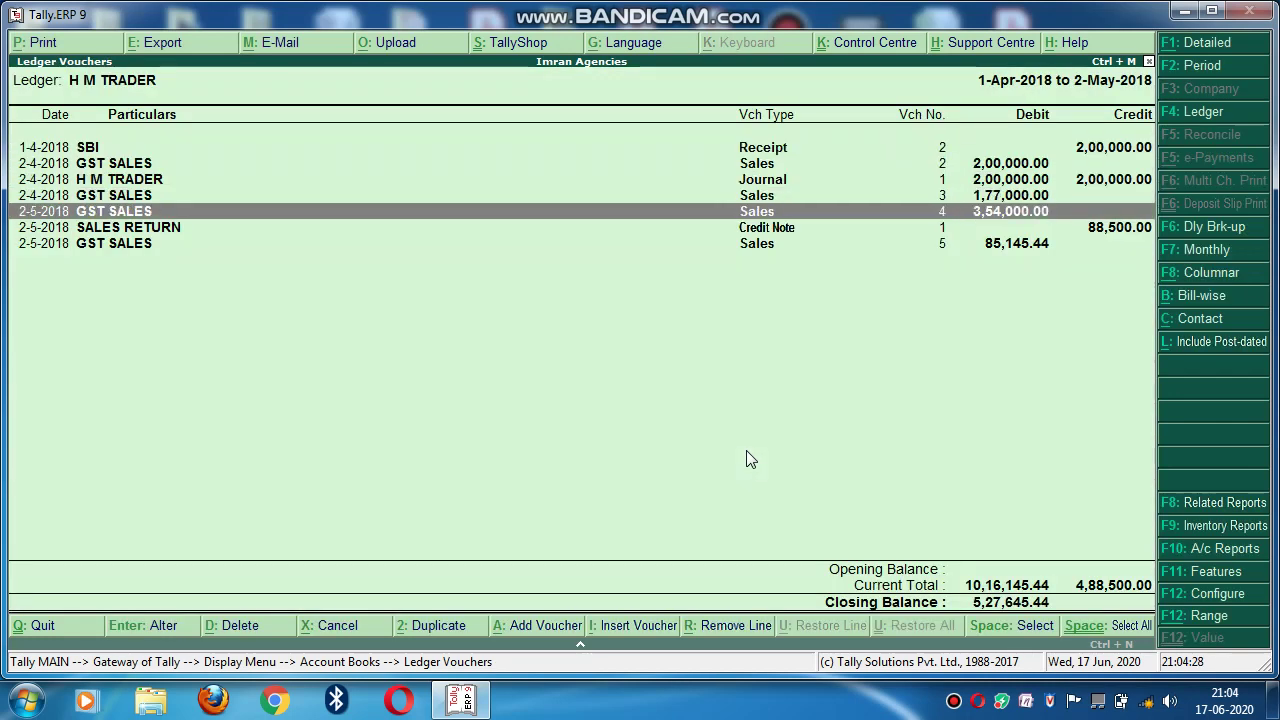
key("Up")
key("Up")
key("Down")
key("Down")
key("Down")
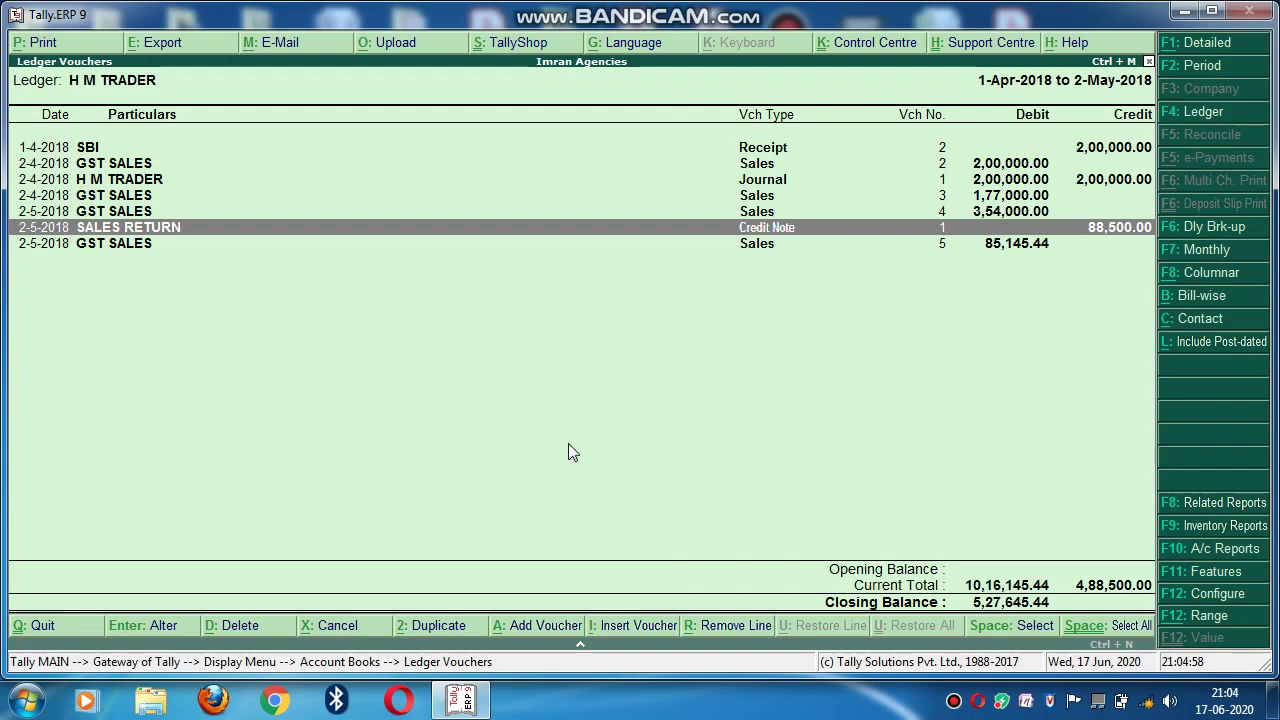
key("Down")
key("Up")
key("Up")
key("Up")
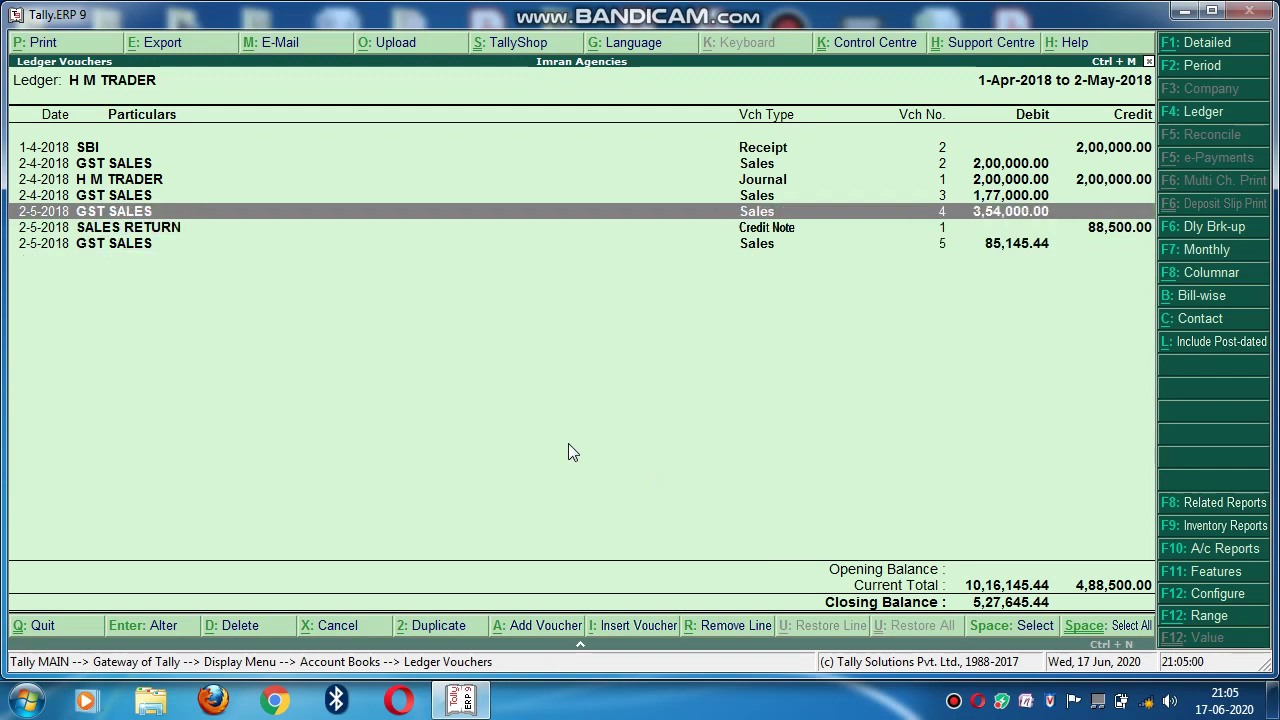
key("Down")
key("Down")
key("Down")
key("Up")
key("Up")
key("Up")
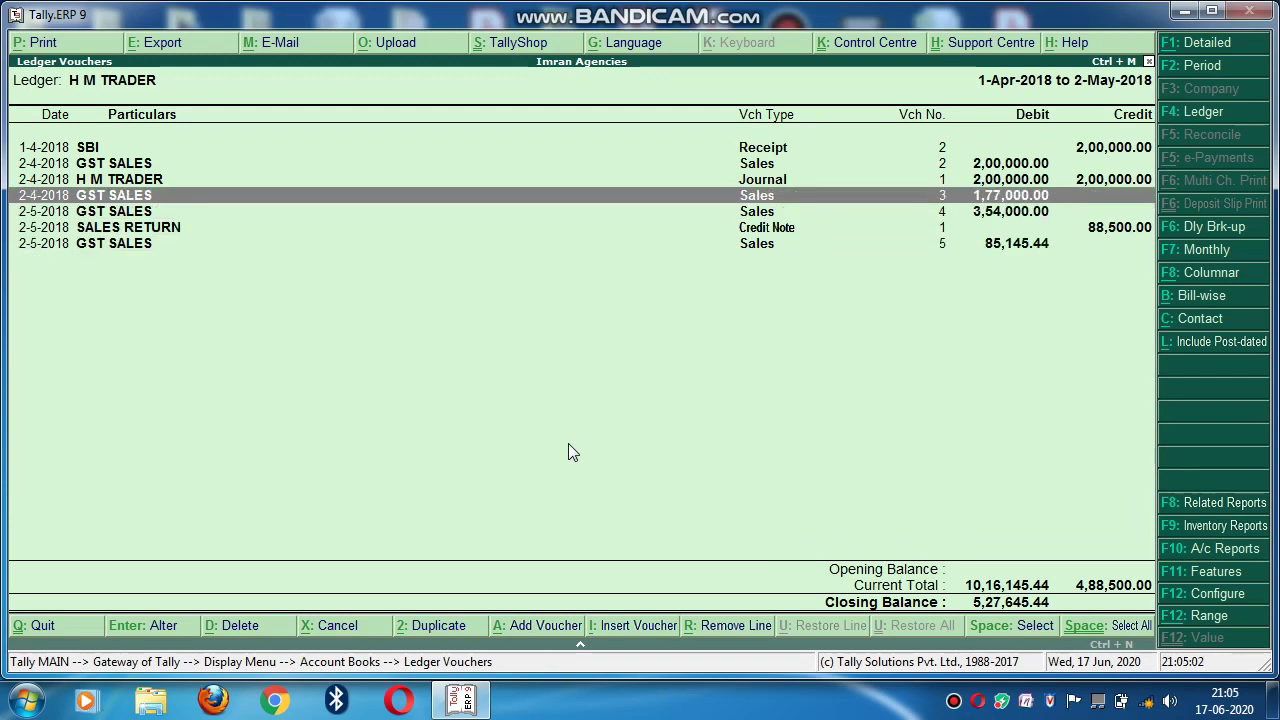
key("Down")
key("Down")
key("Down")
key("Escape")
key("Escape")
key("Escape")
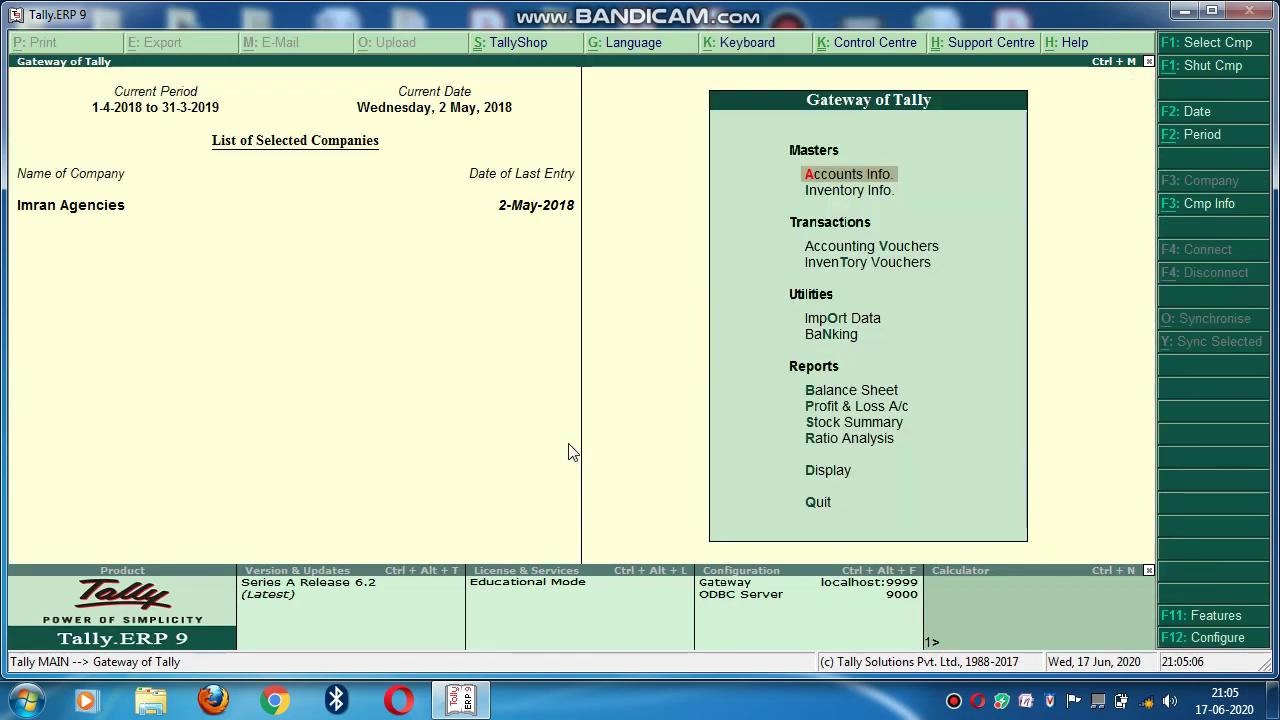
Step: Start a new Receipt voucher, No. 3, from Accounting Vouchers
left_click(812, 246)
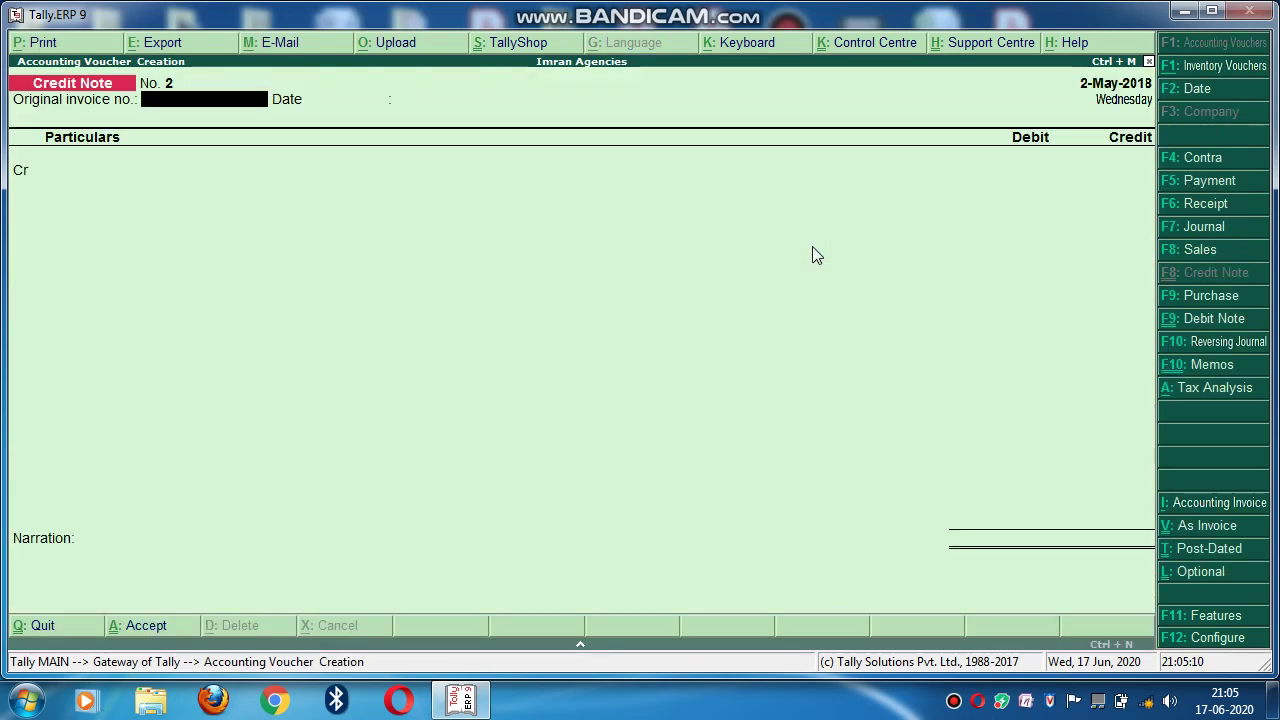
left_click(1192, 203)
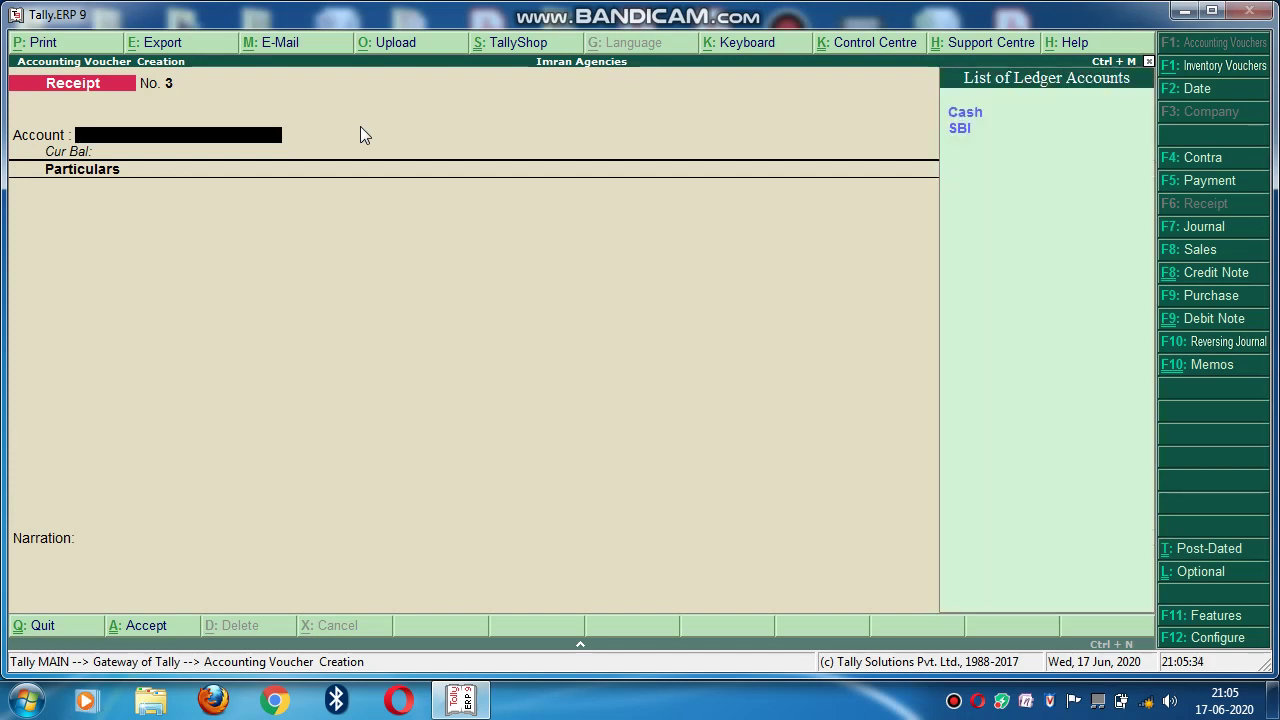
Step: Set SBI as the account and credit H M TRADER with 2,00,000, opening bill-wise details
key("Down")
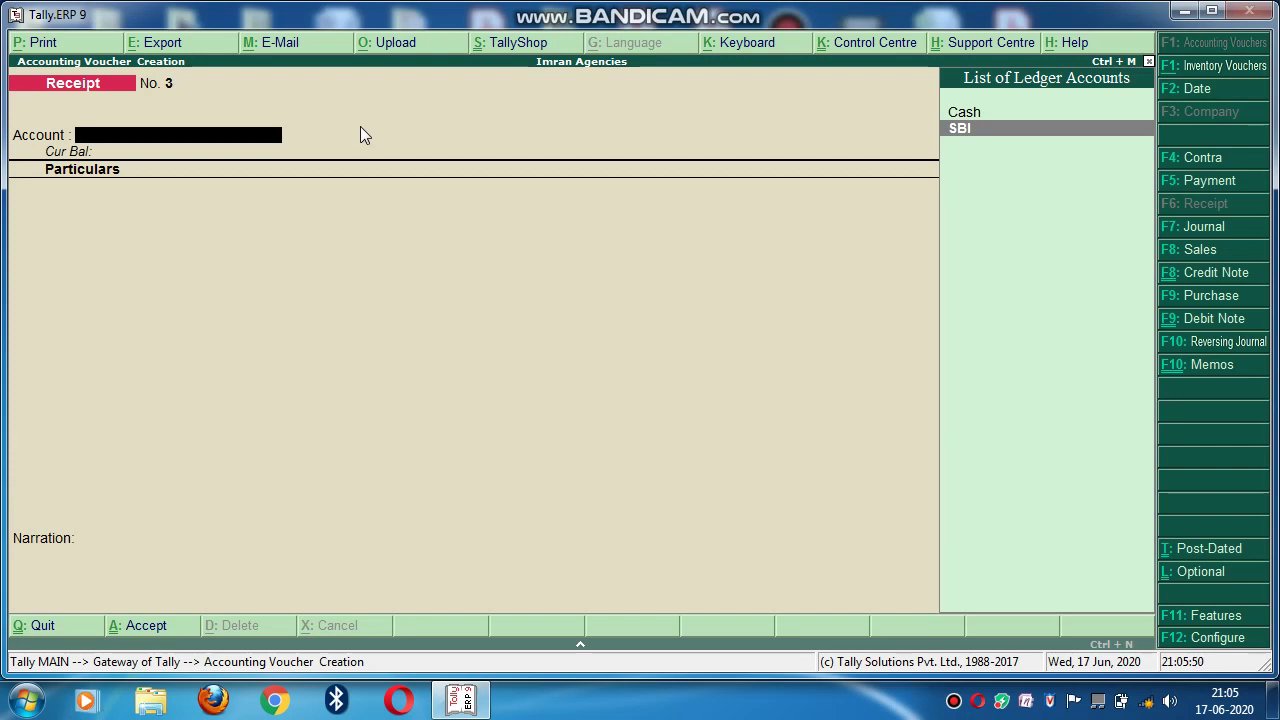
key("Return")
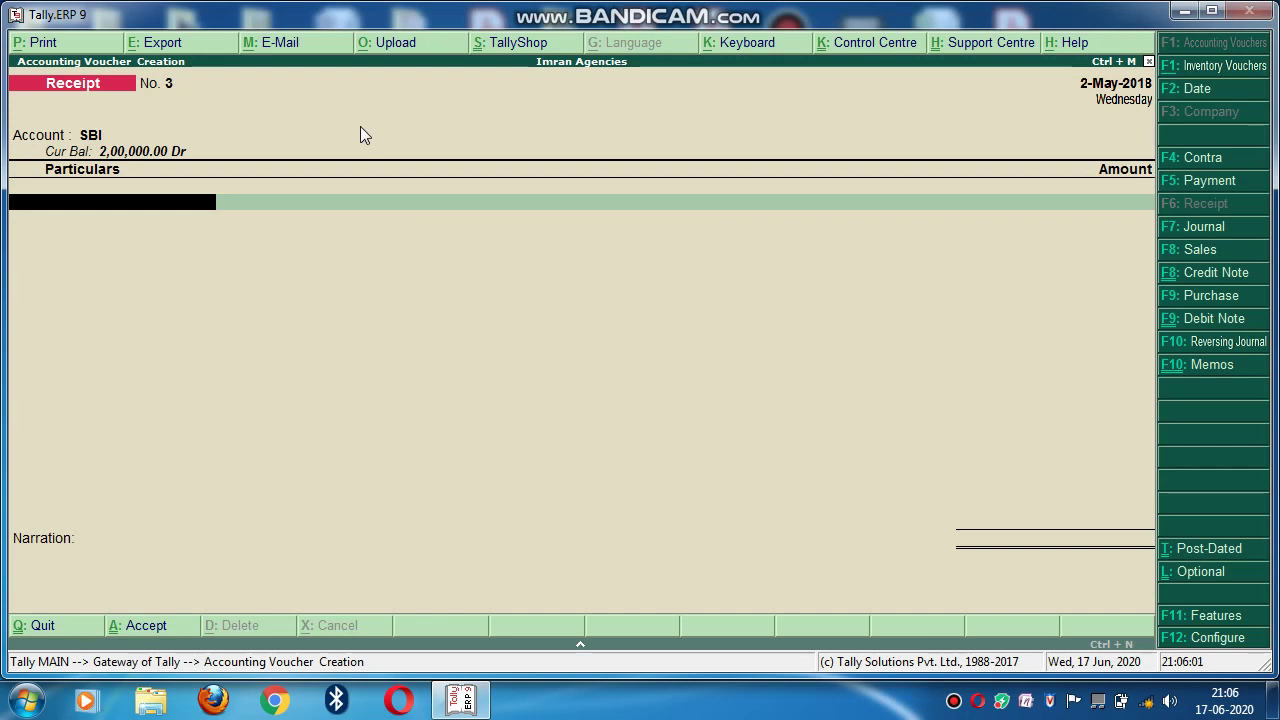
type("Hm")
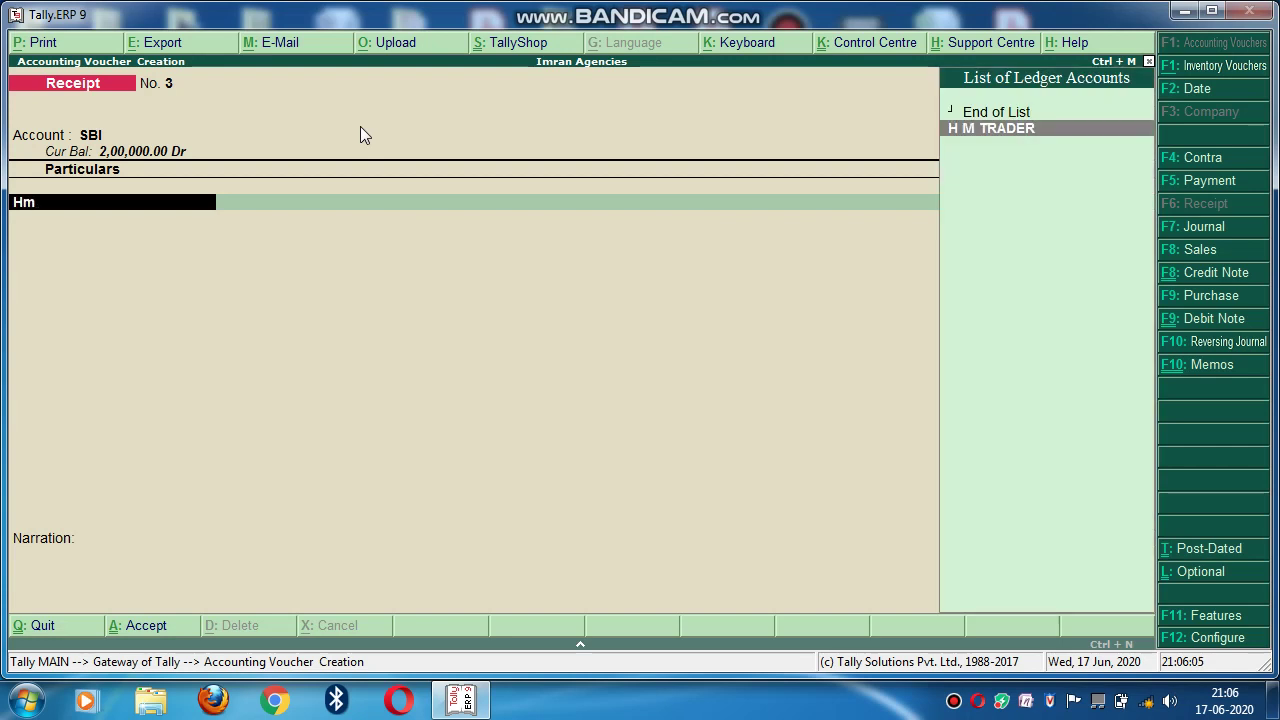
key("Return")
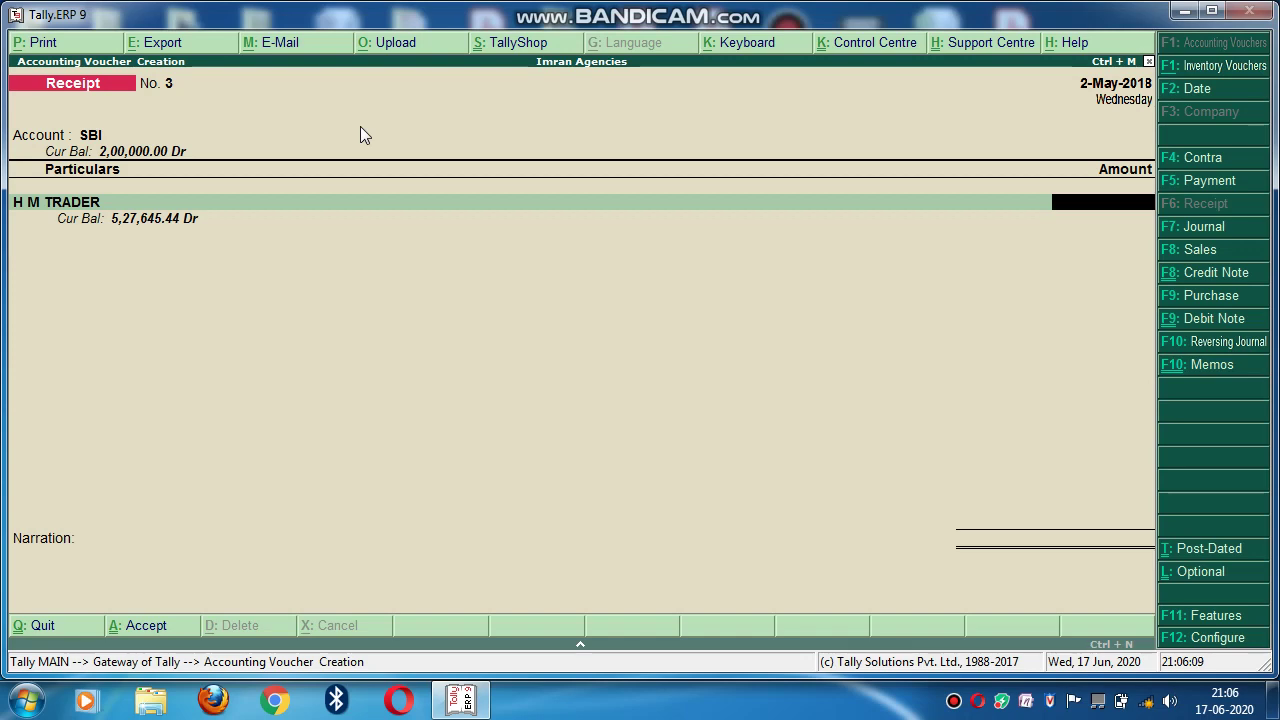
type("20000")
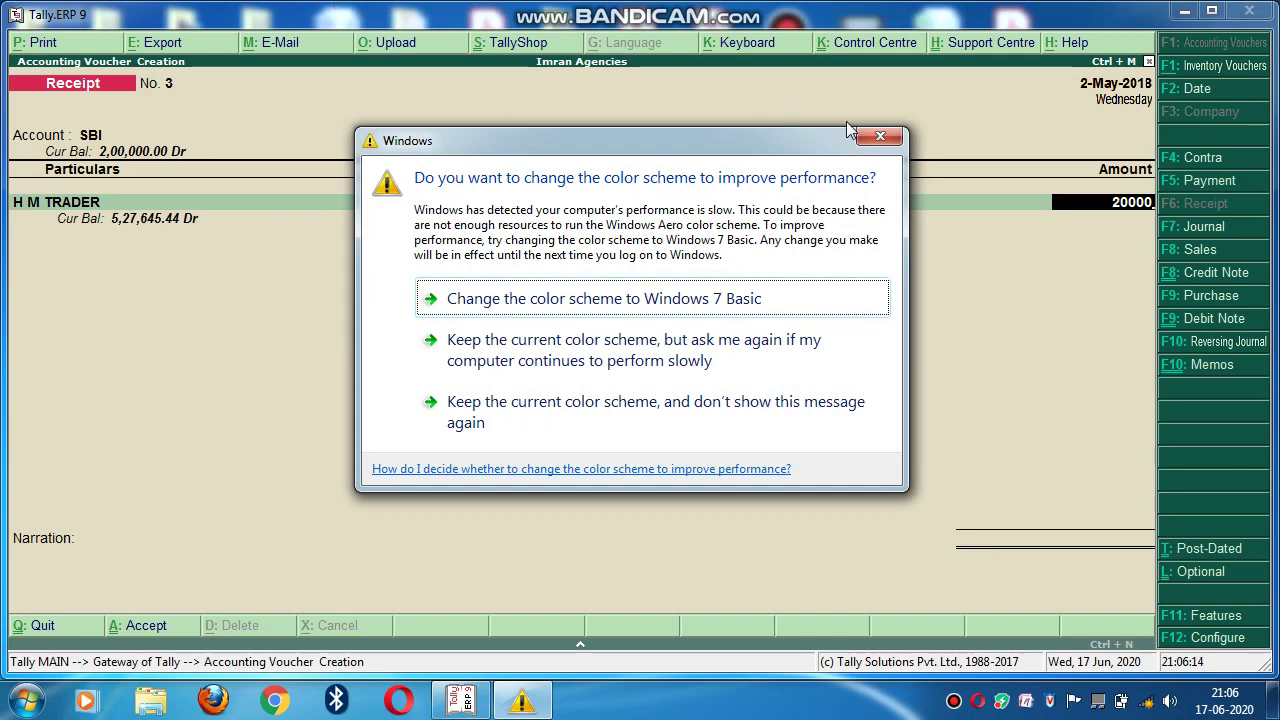
left_click(878, 138)
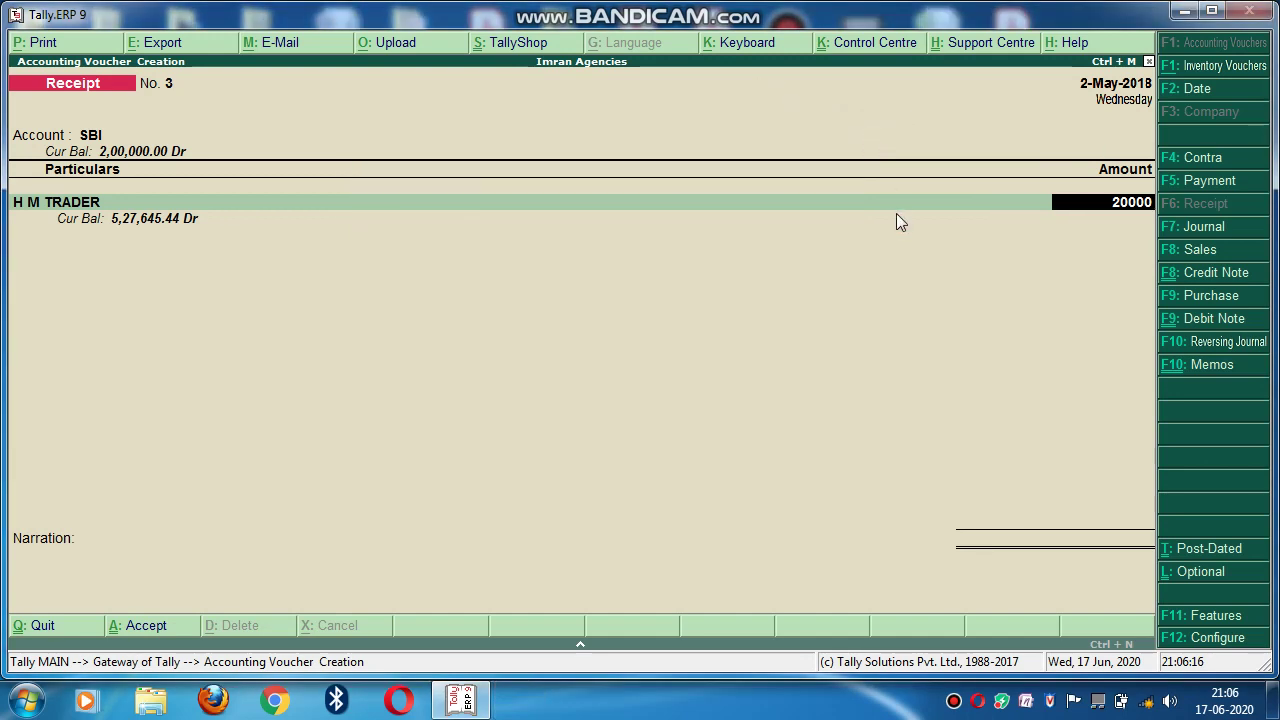
type("0")
key("Return")
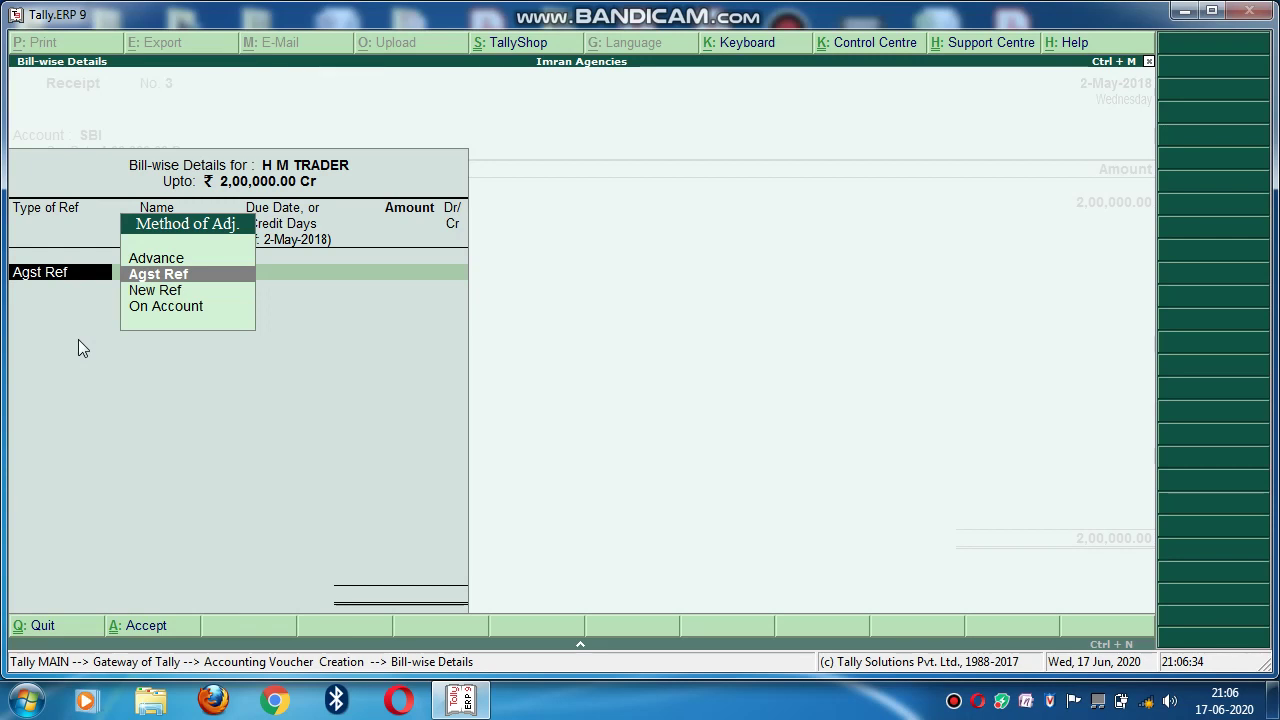
Step: Allocate 1,77,000 against Agst Ref 3 and 23,000 against Agst Ref 4
key("Return")
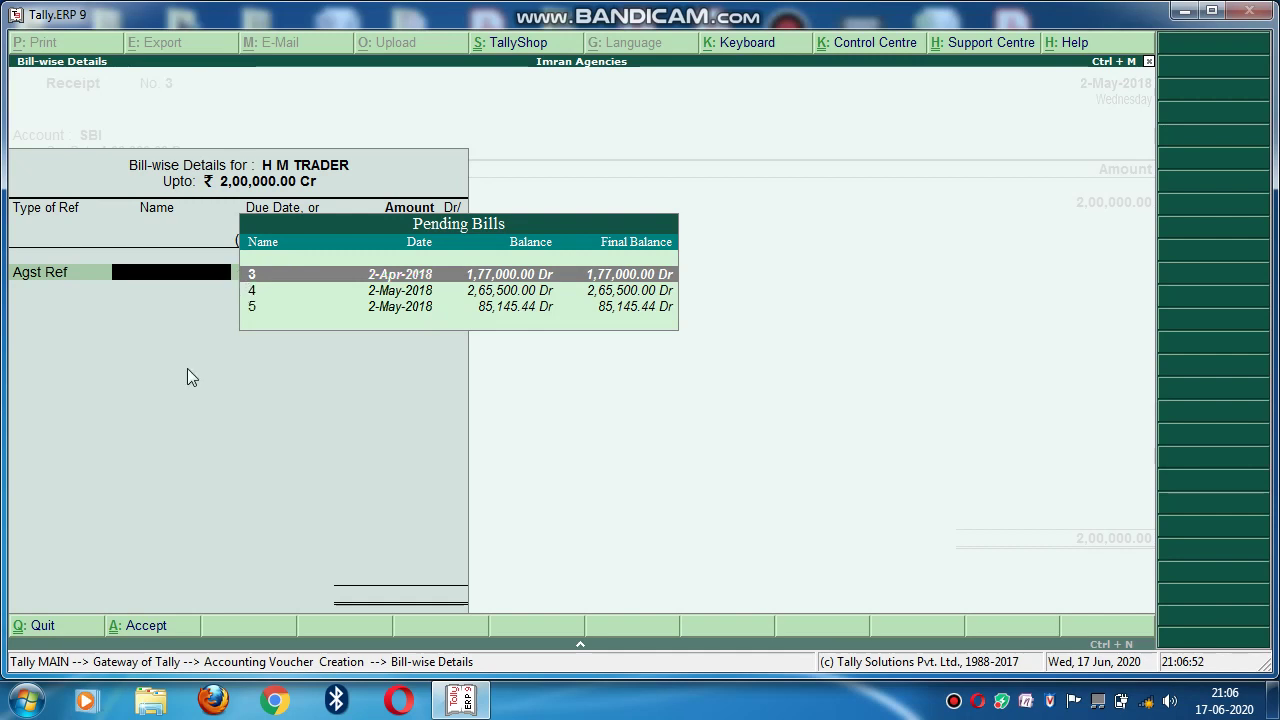
key("Return")
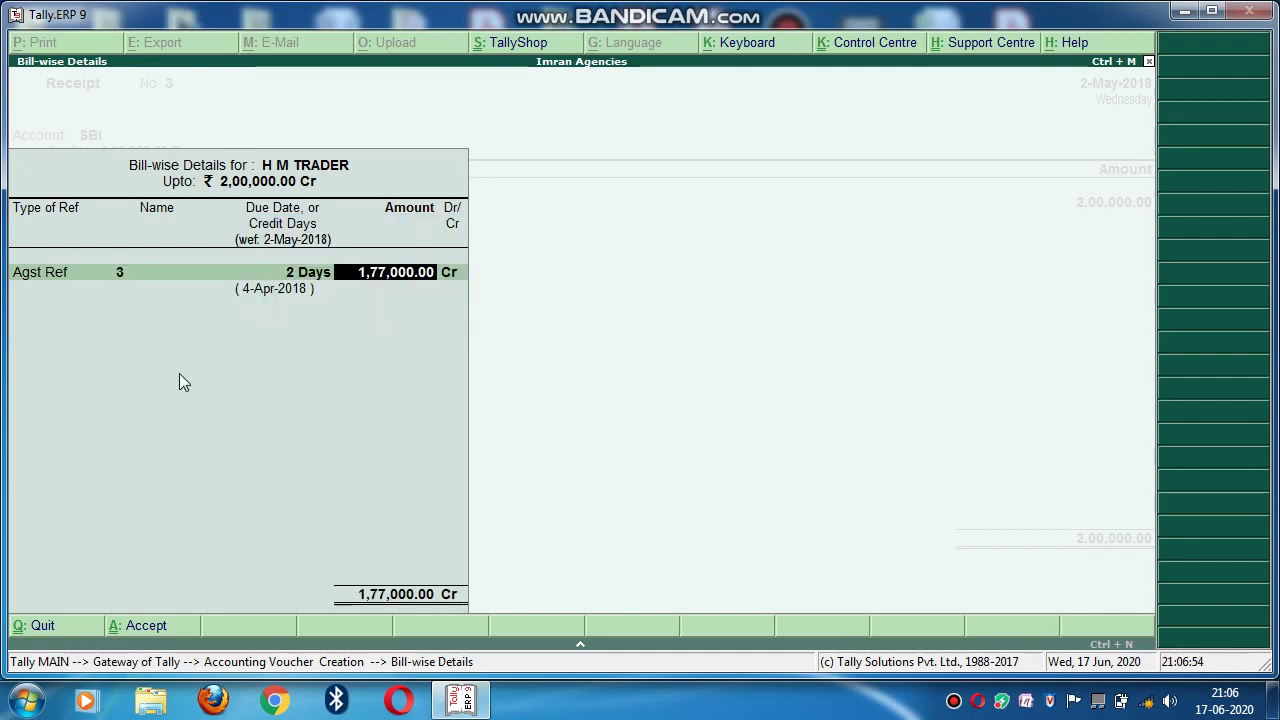
key("Return")
key("Return")
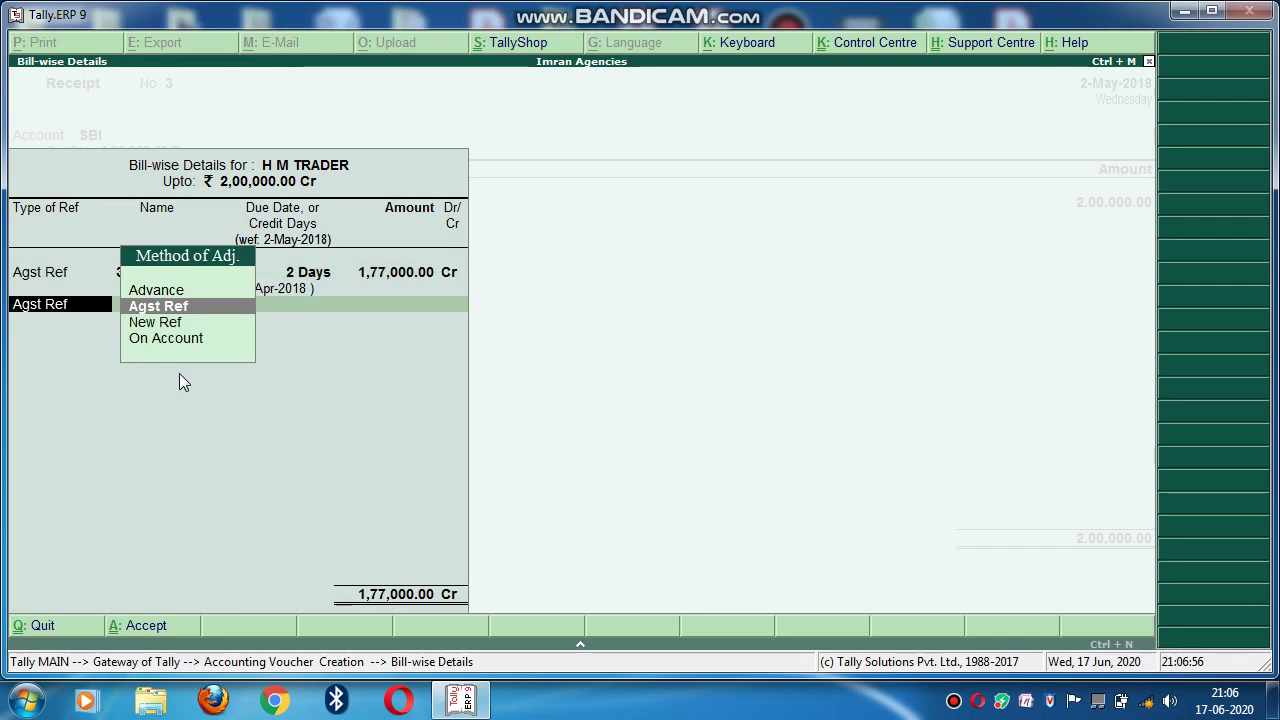
key("Return")
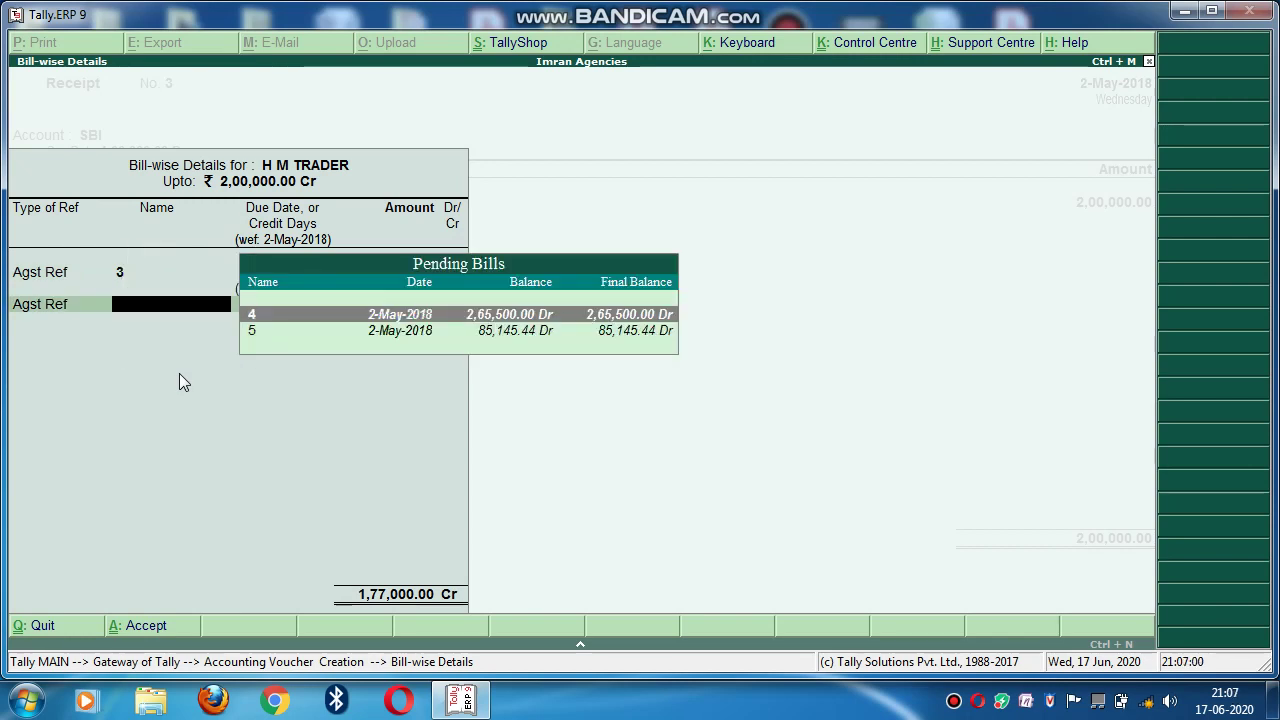
key("Return")
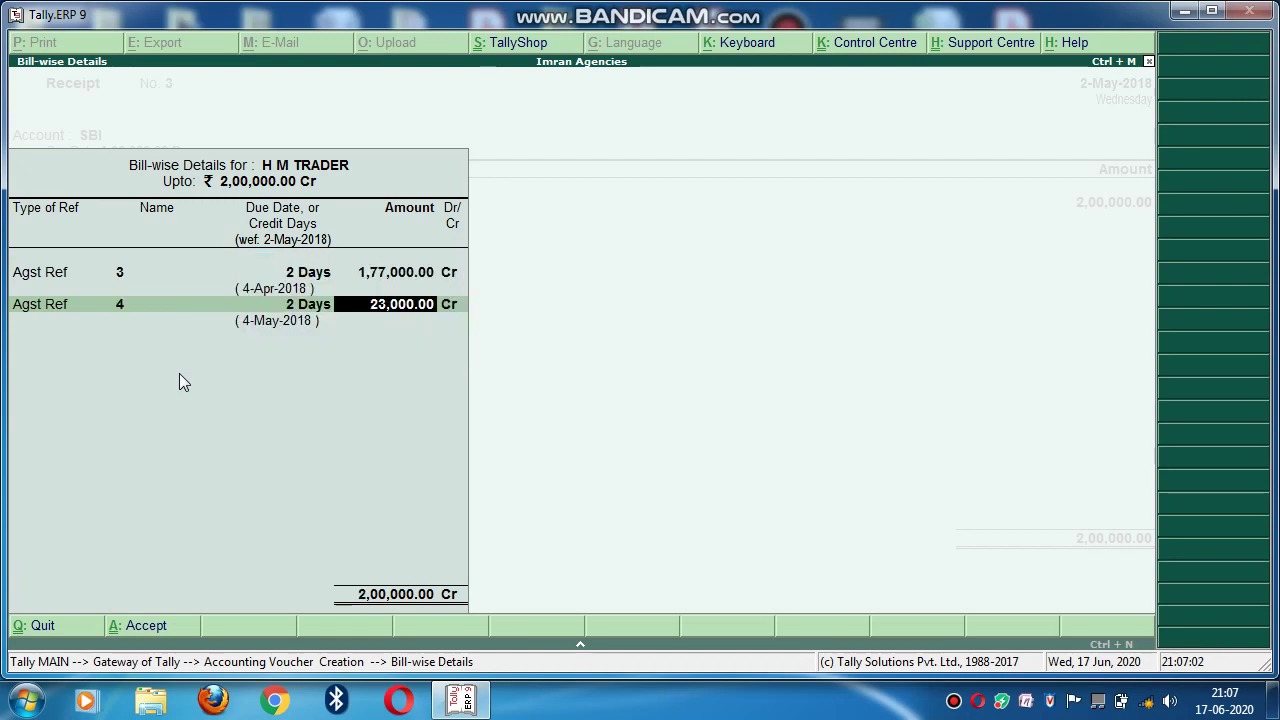
key("BackSpace")
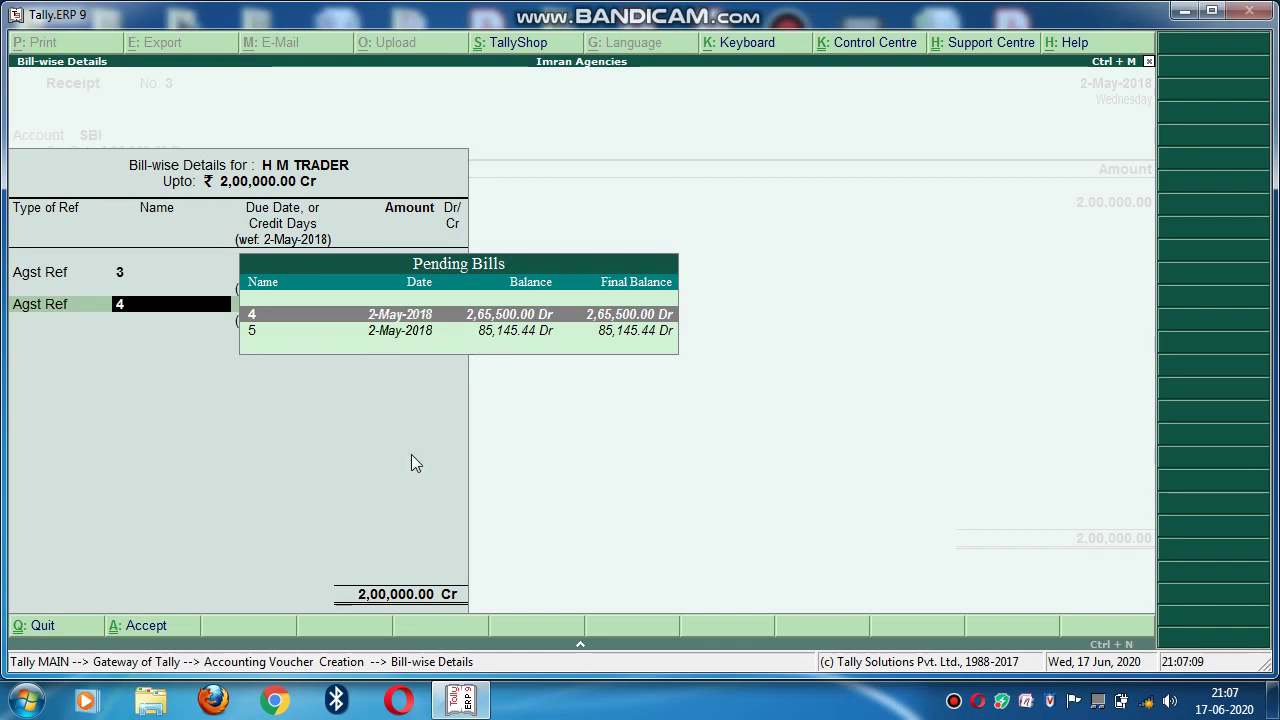
key("Return")
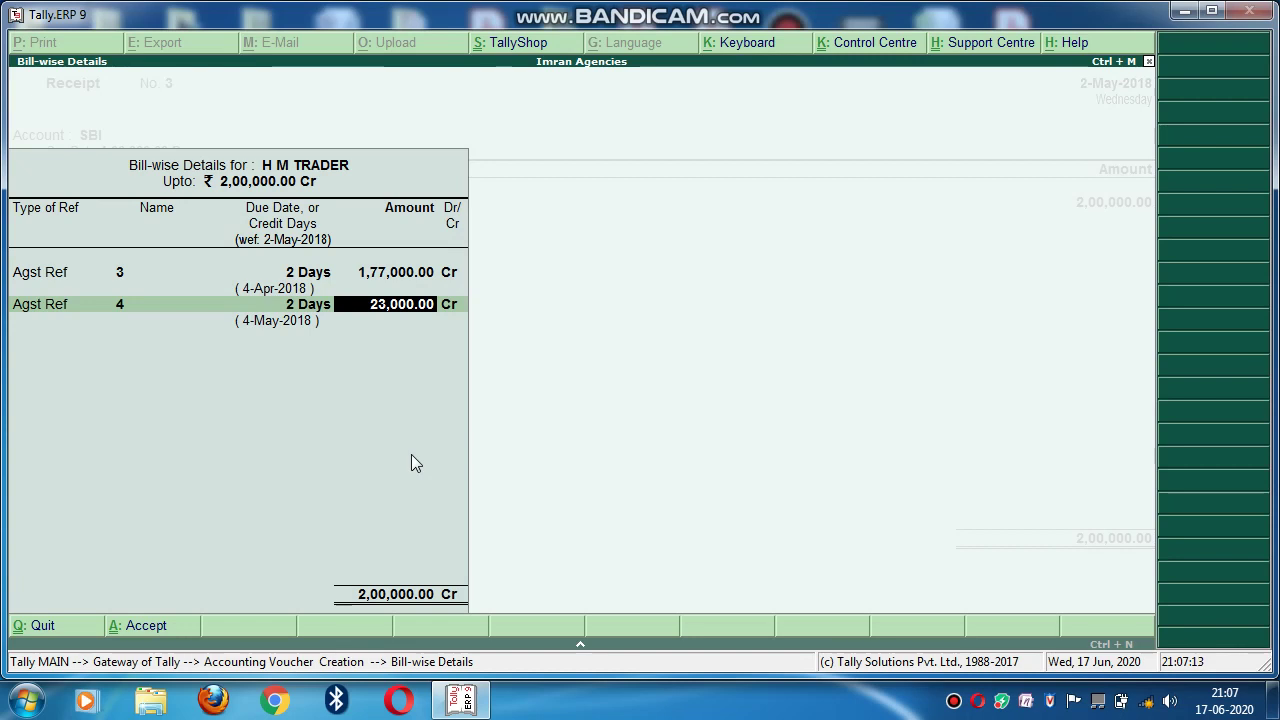
key("Return")
key("Return")
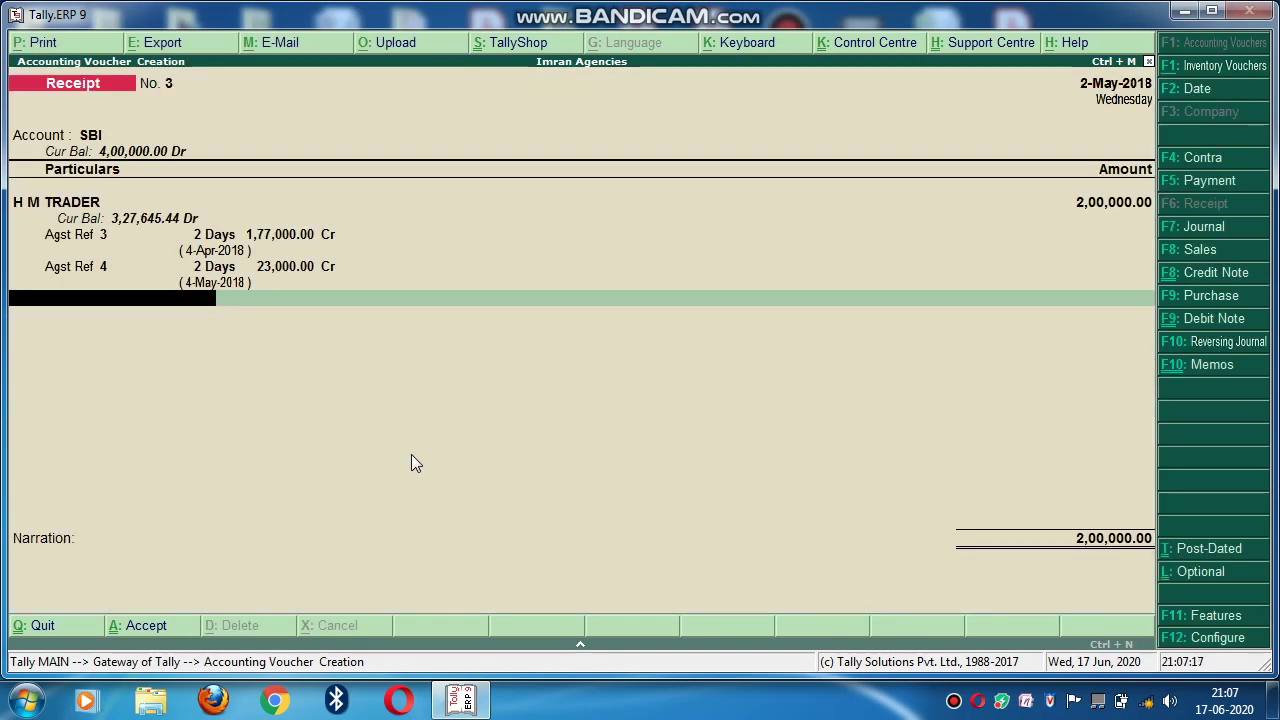
Step: Close the bill-wise details and bring up SBI's Bank Allocations
key("Return")
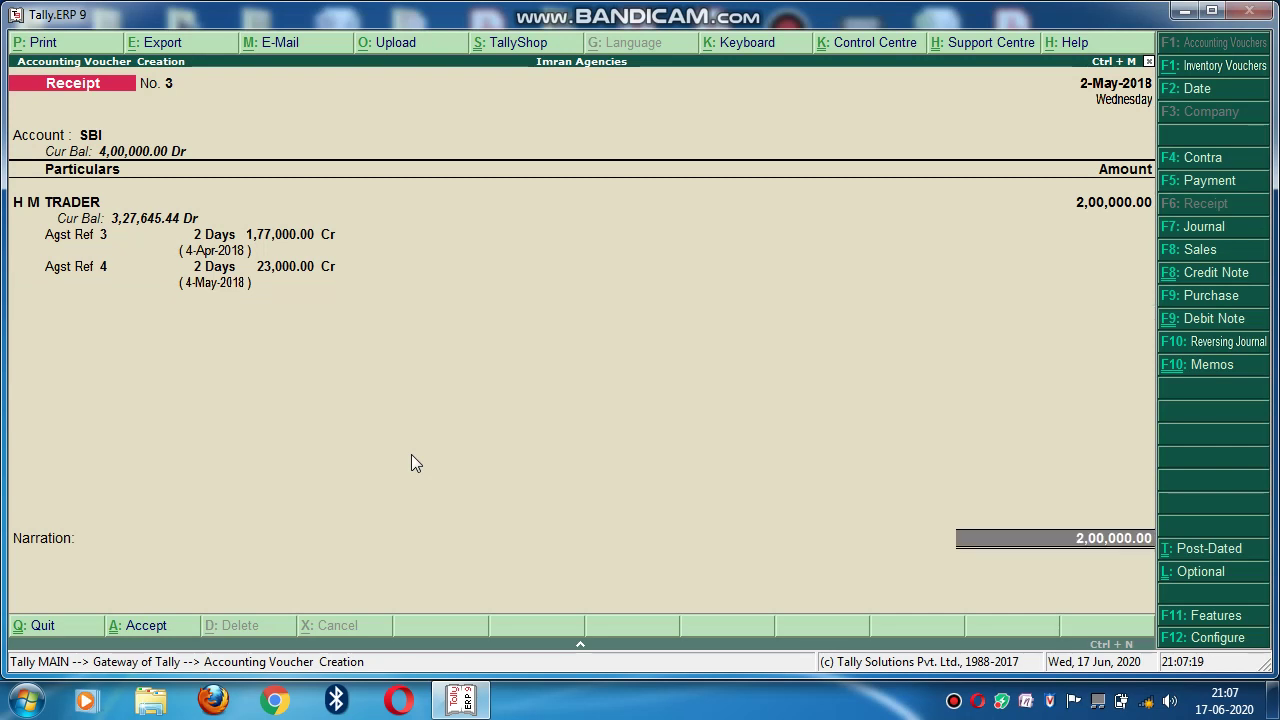
key("Return")
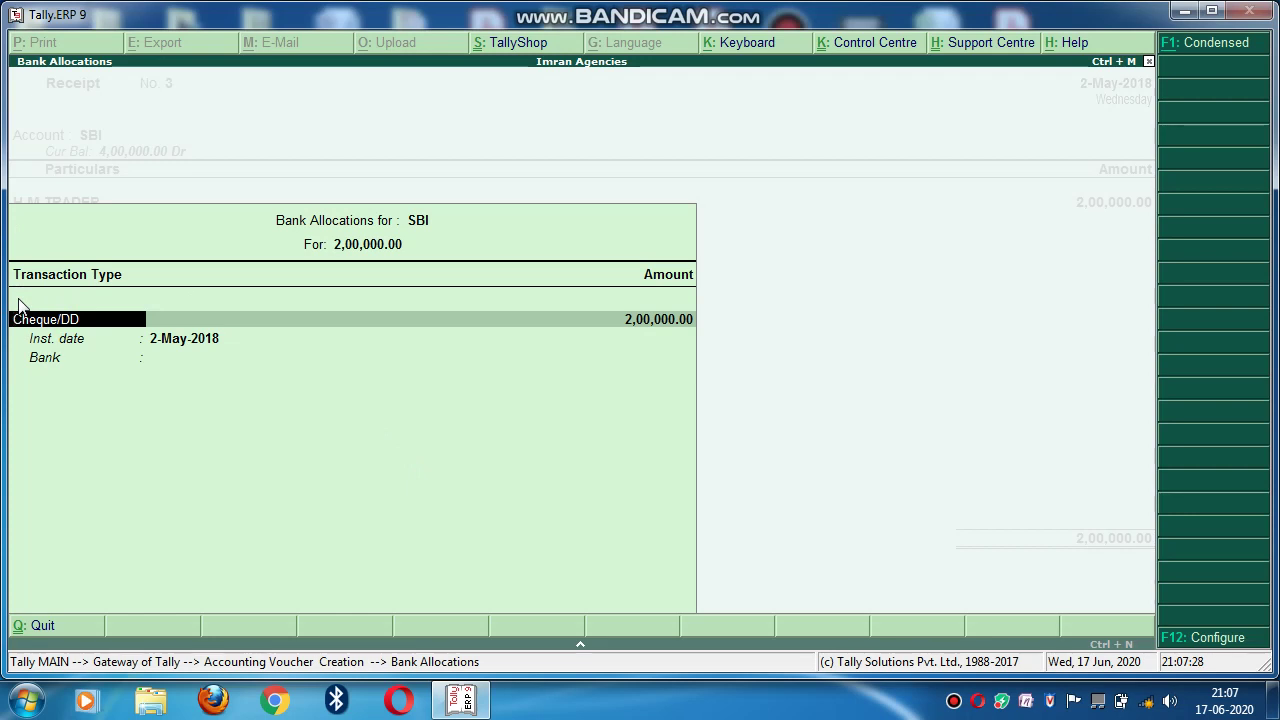
Step: Choose Cheque/DD, keeping the 2,00,000 amount and 2-May-2018 instrument date
key("BackSpace")
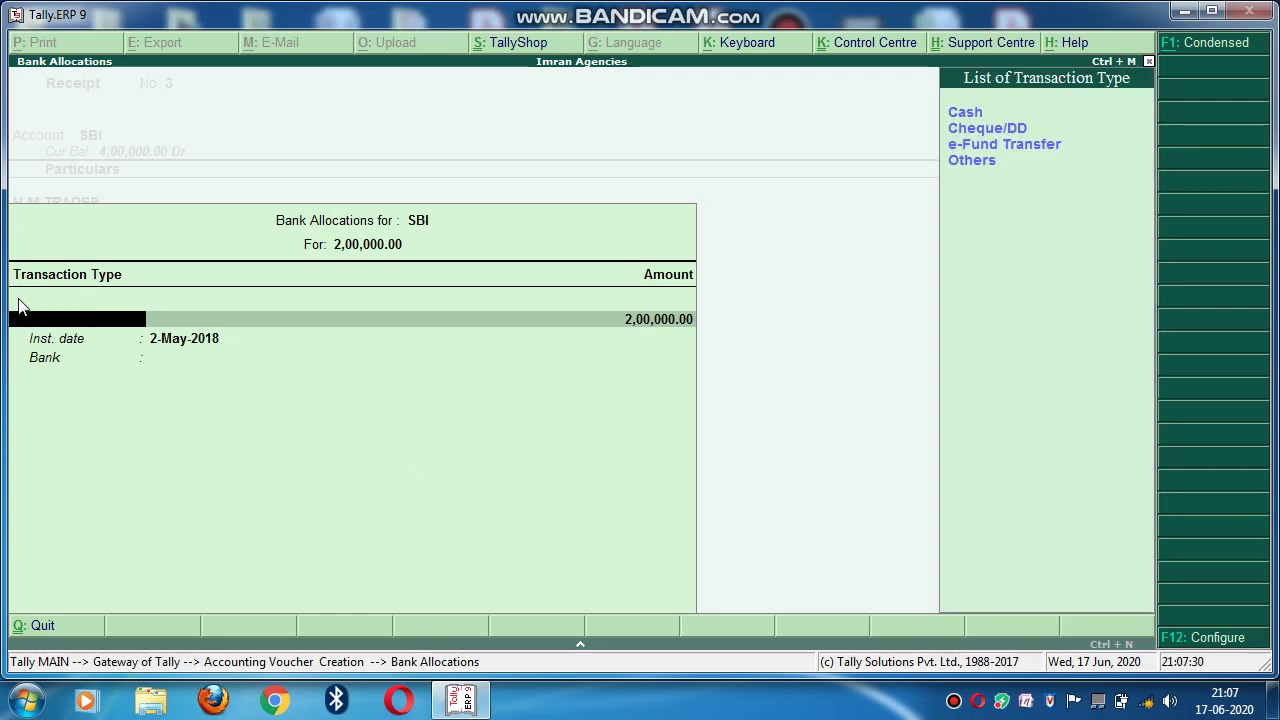
key("Down")
key("Down")
key("Down")
key("Down")
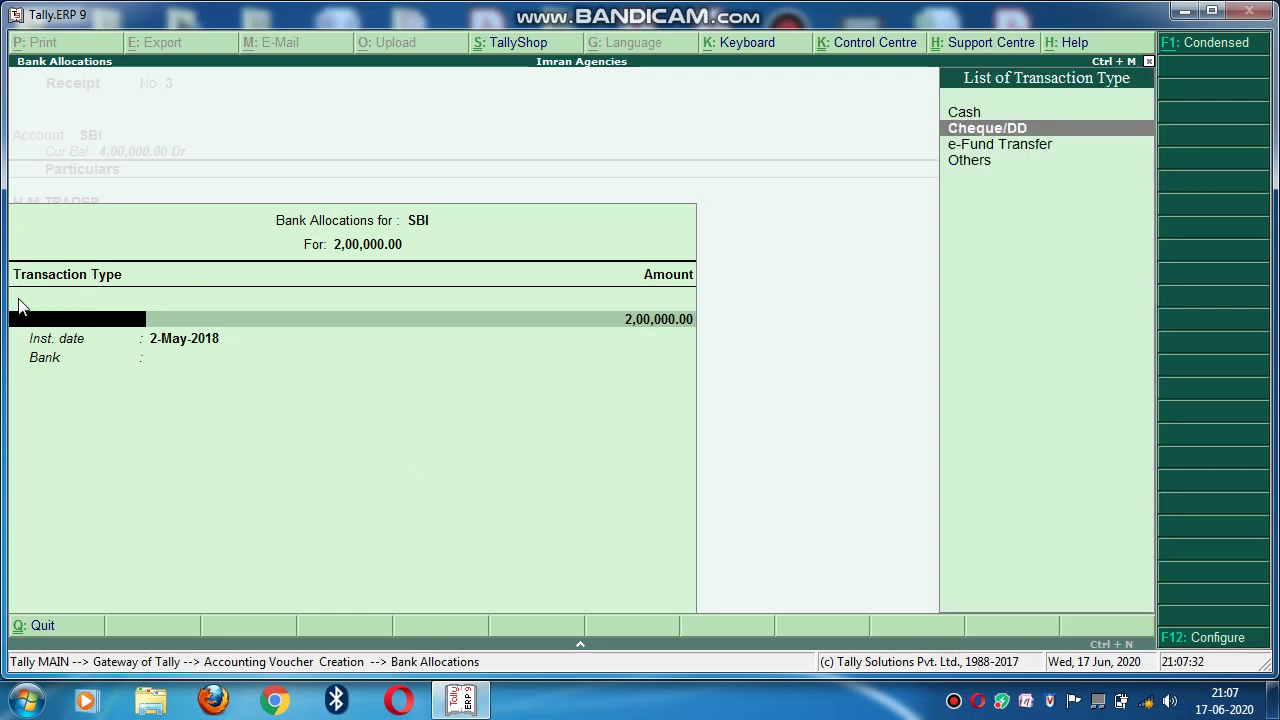
key("Up")
key("Up")
key("Up")
key("Down")
key("Up")
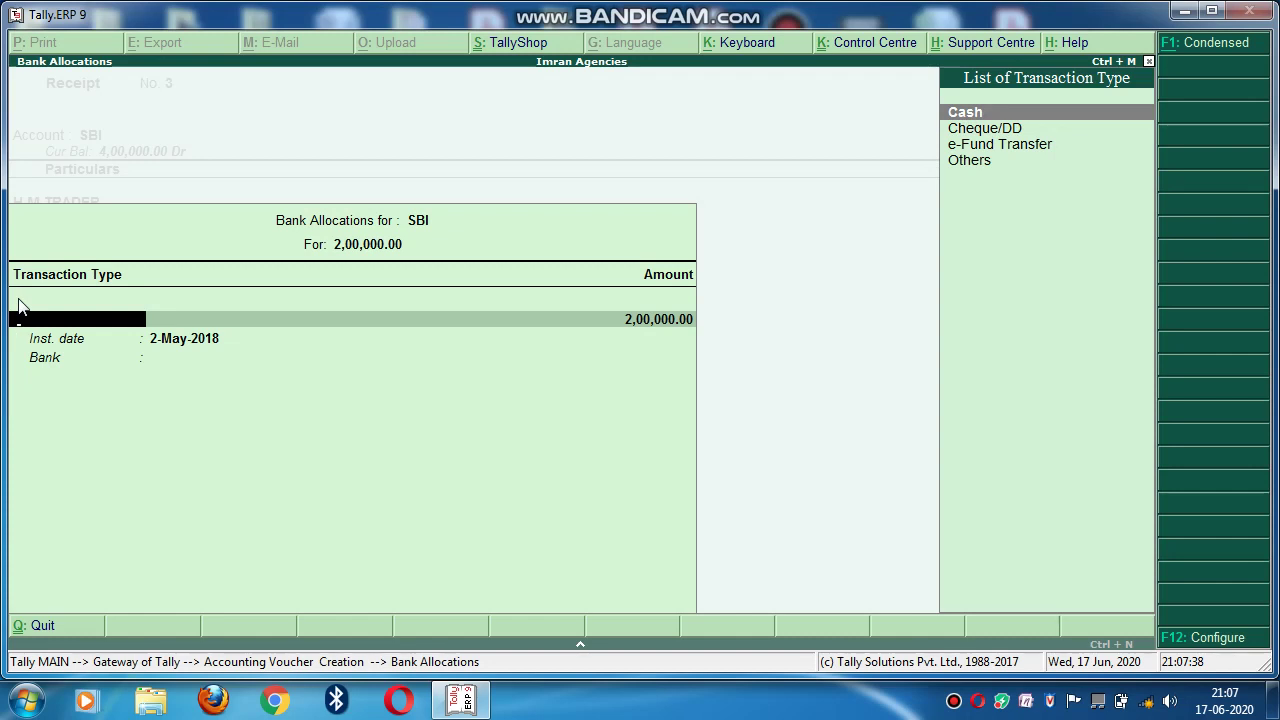
key("Down")
key("Down")
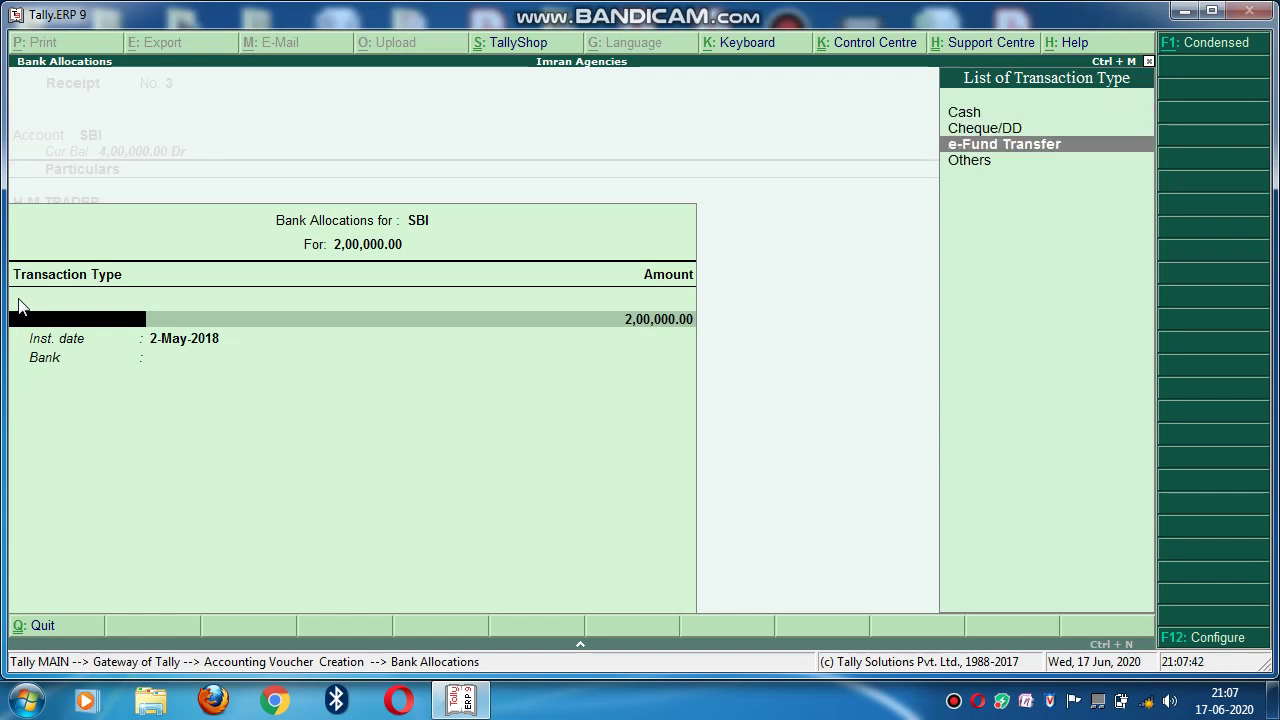
key("Down")
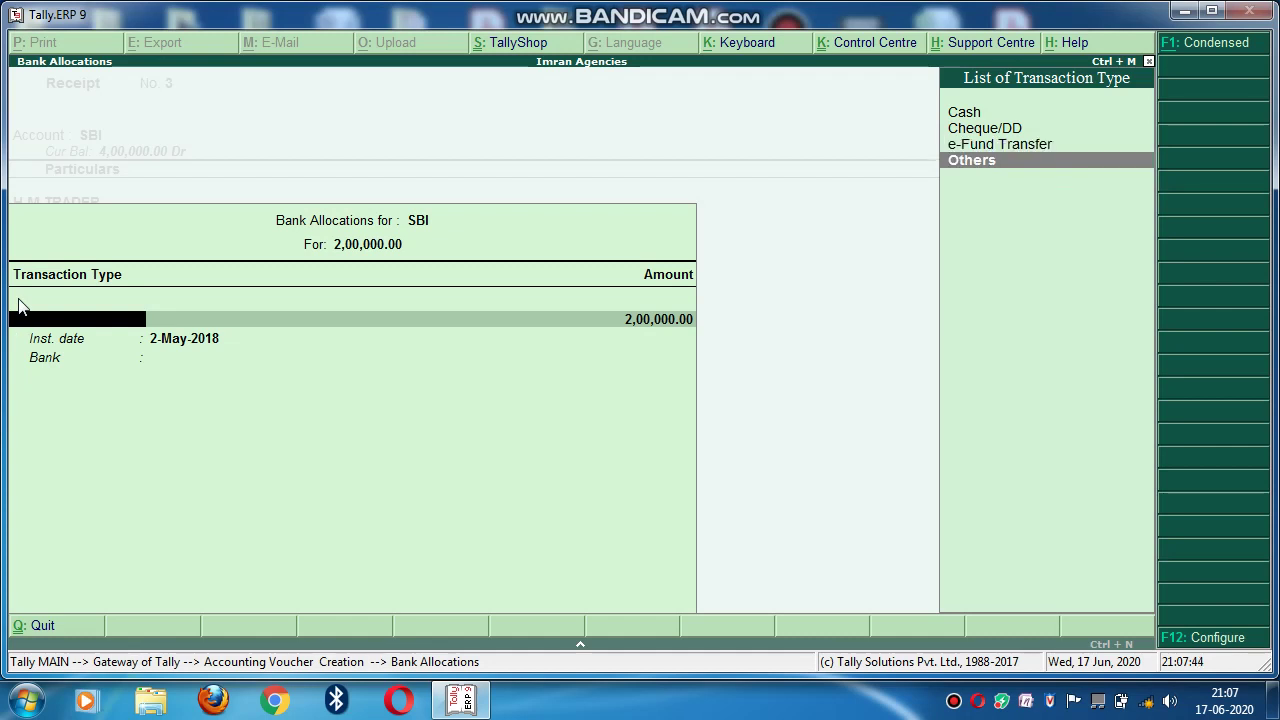
key("Up")
key("Up")
key("Up")
key("Down")
key("Return")
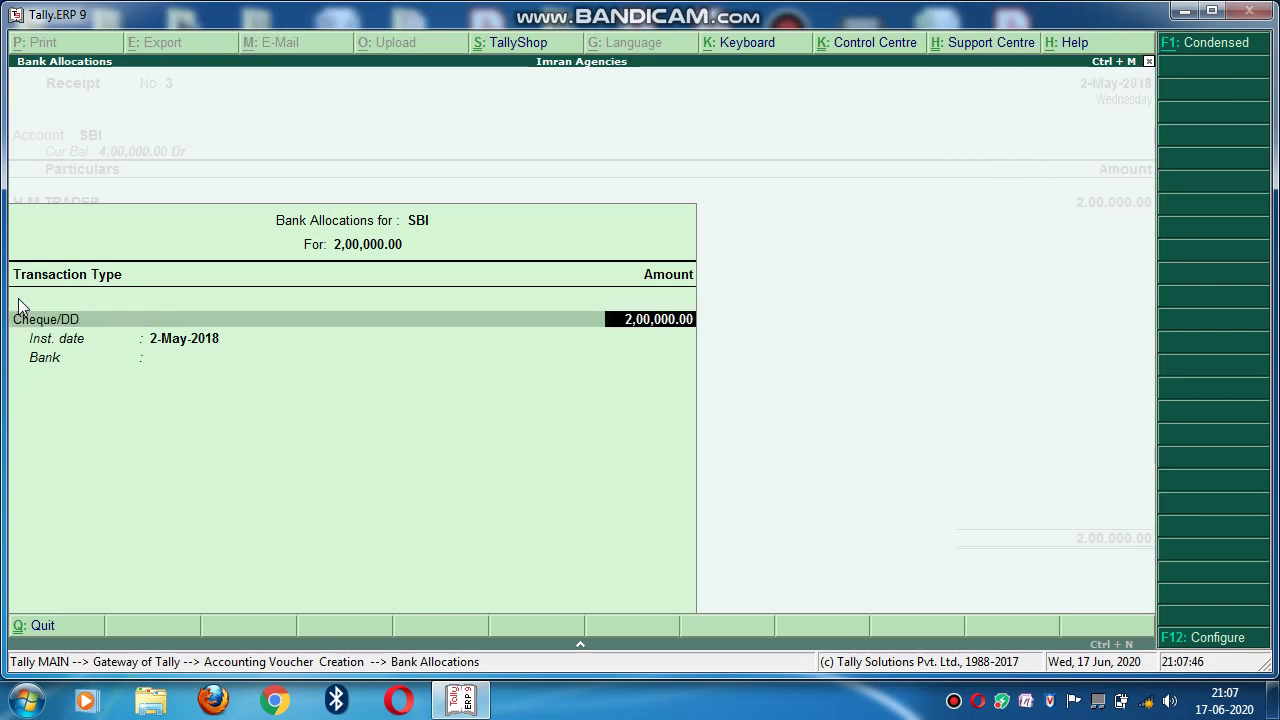
key("Return")
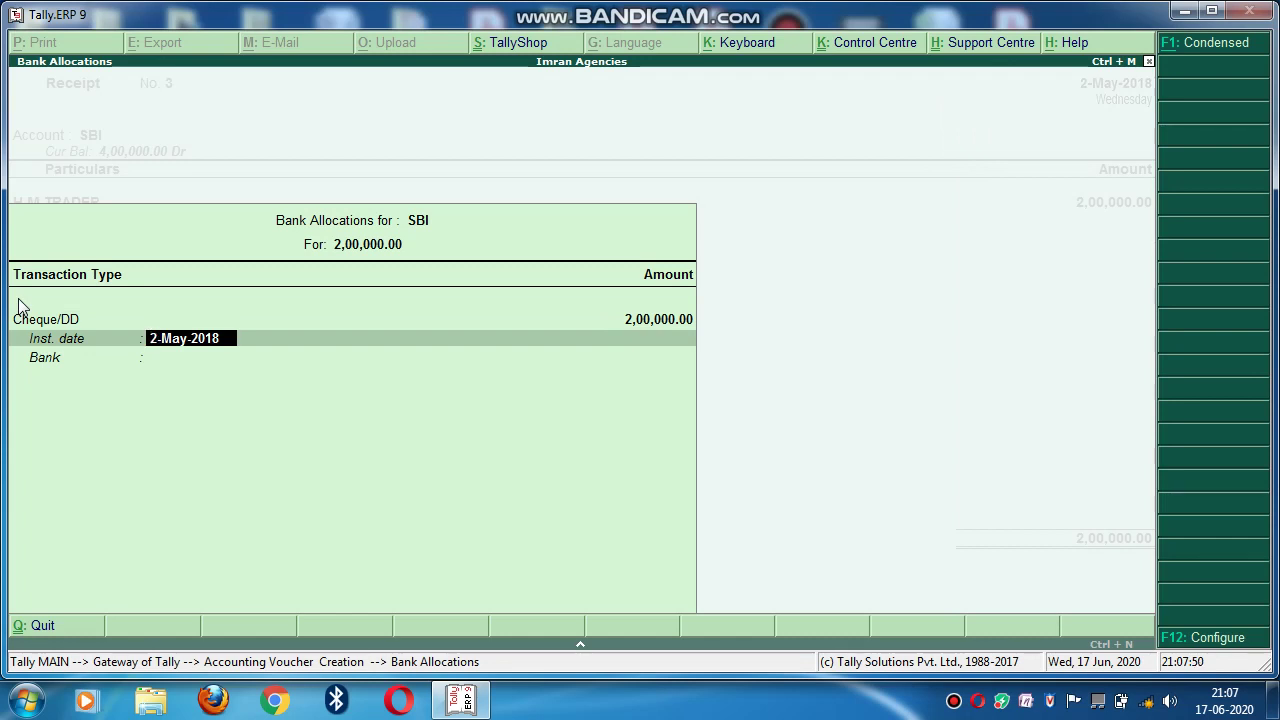
key("Return")
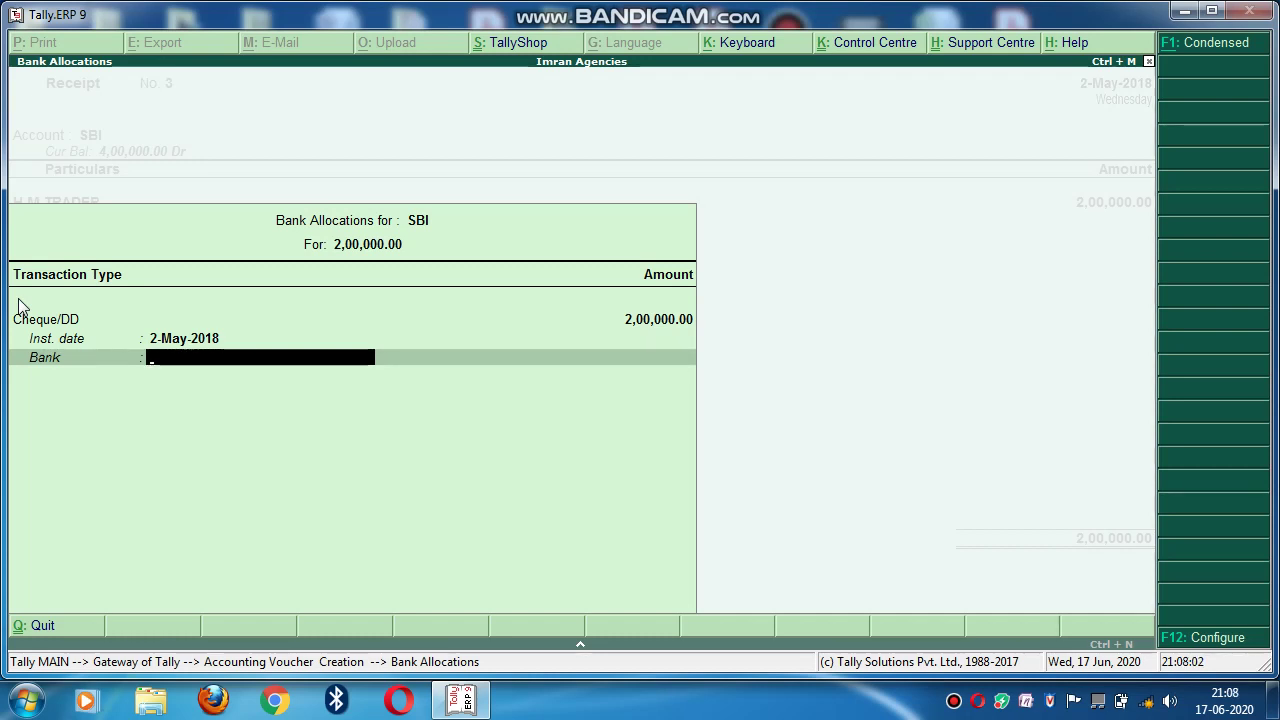
Step: Leave the bank as Not Applicable and finish the SBI allocation
type("IC")
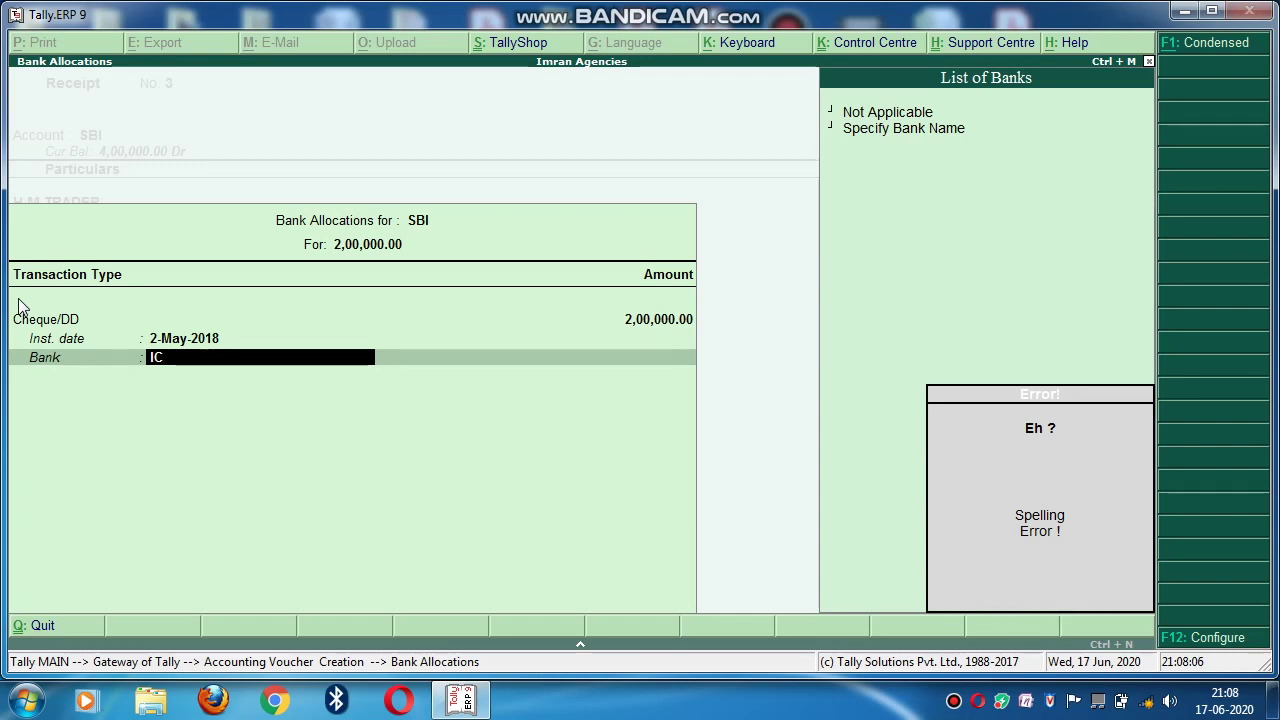
key("BackSpace")
key("BackSpace")
key("Return")
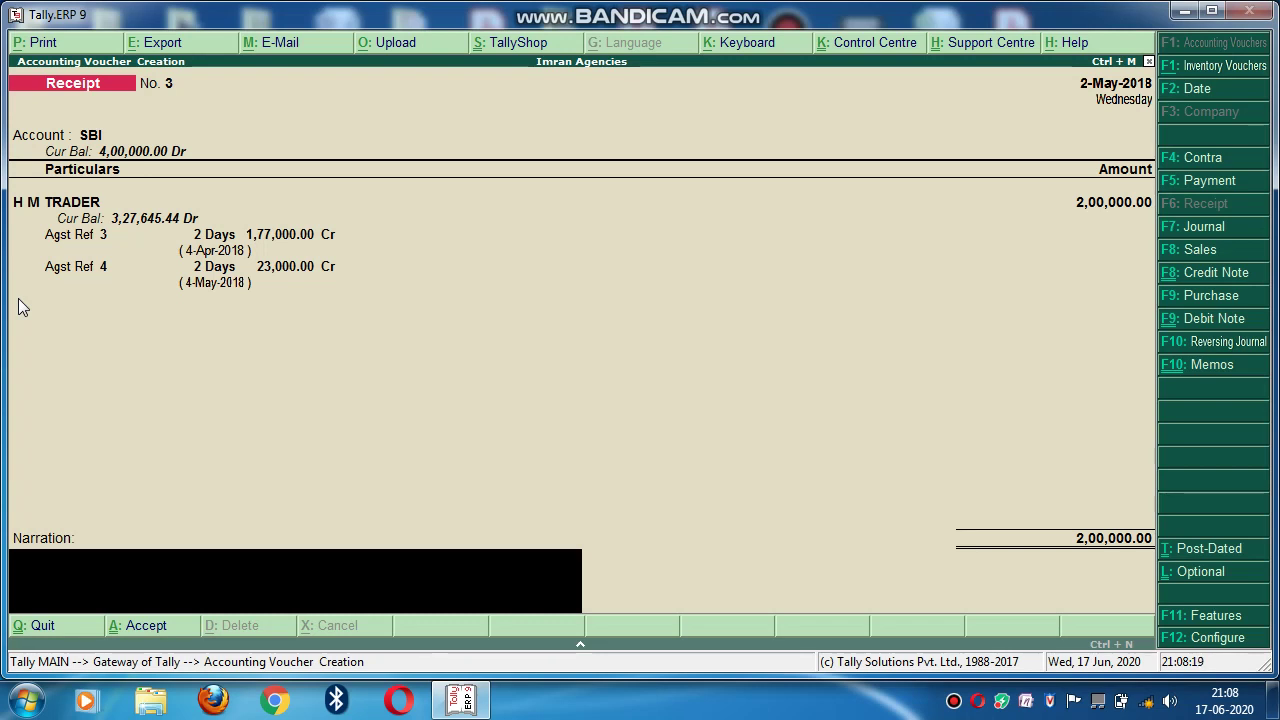
Step: Enter the narration 'PAYMENT RECEIVED BY CHEQUE NO.' followed by the cheque number
type("PAYMENT RECE")
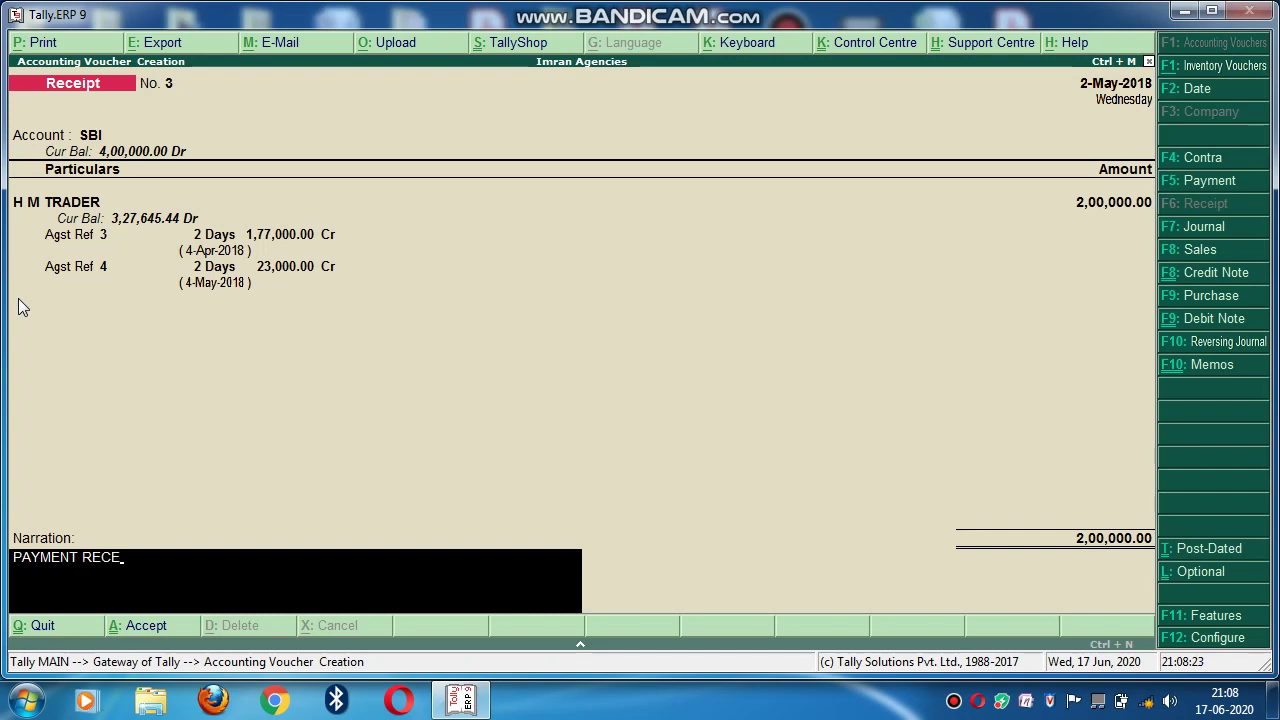
type("IVED BY CHEQUE")
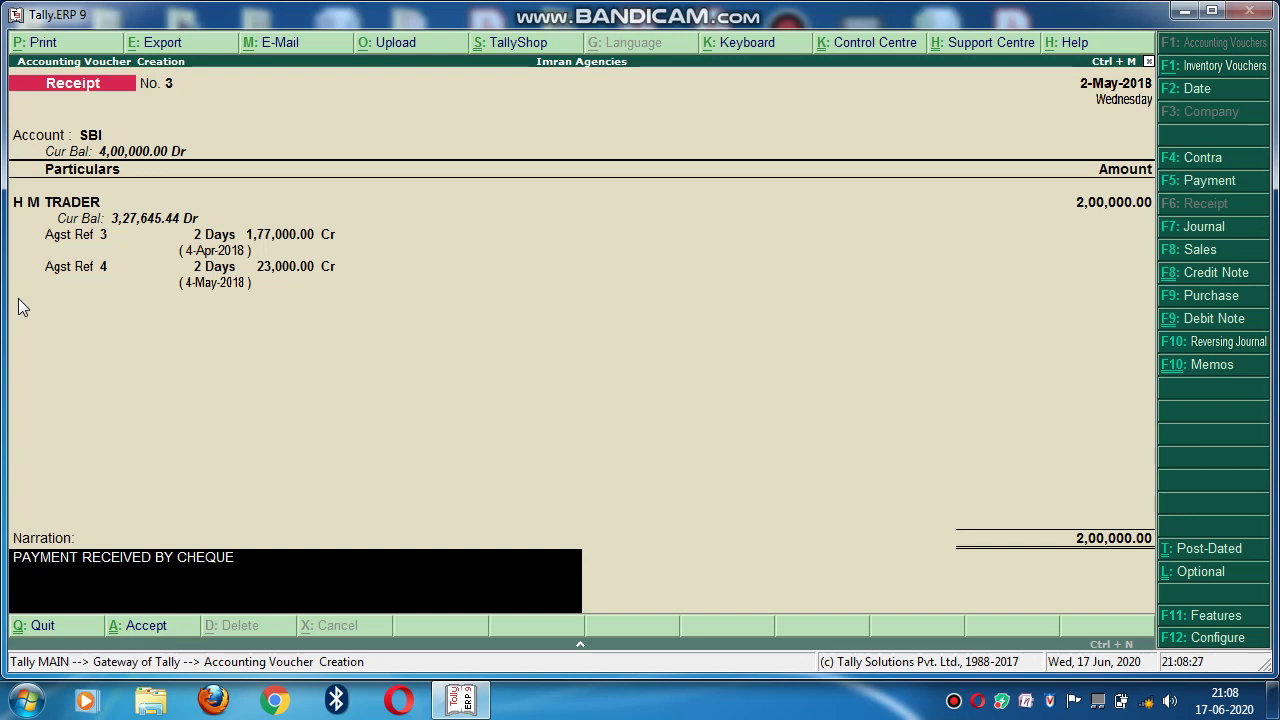
type(" NO. 000354")
Step: Accept Receipt No. 3 so a blank Receipt No. 4 appears
key("Return")
key("Return")
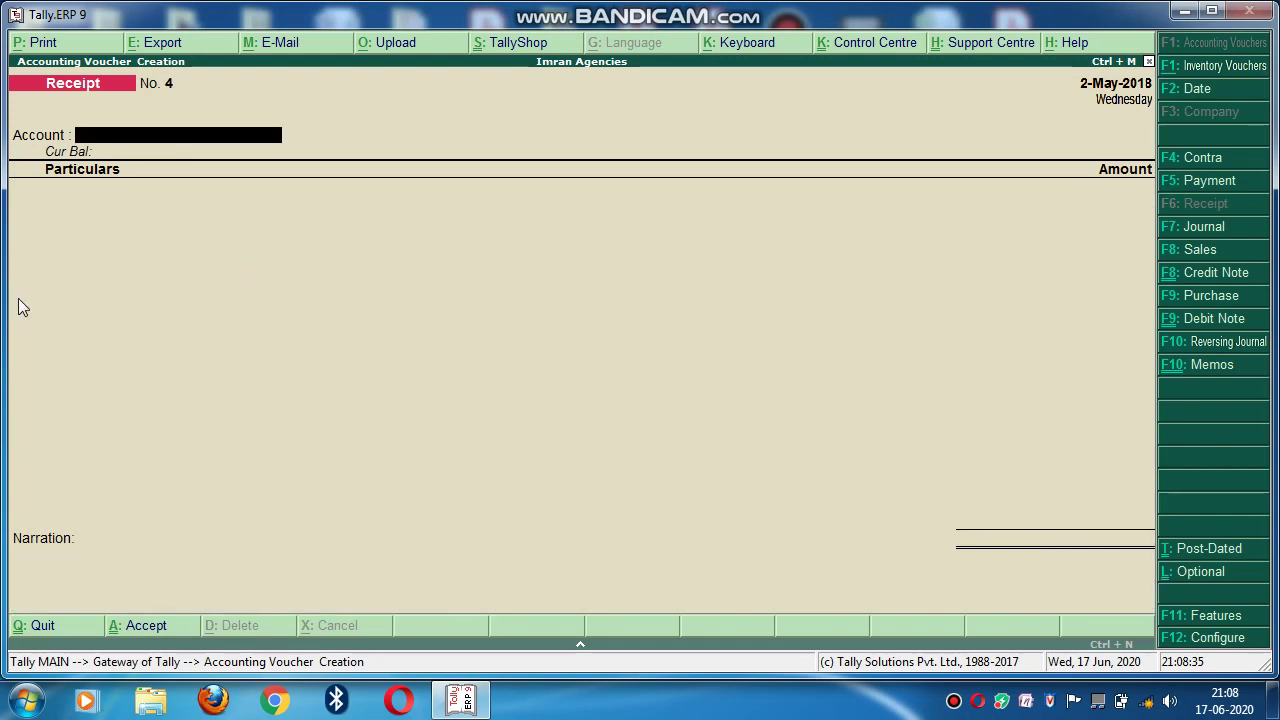